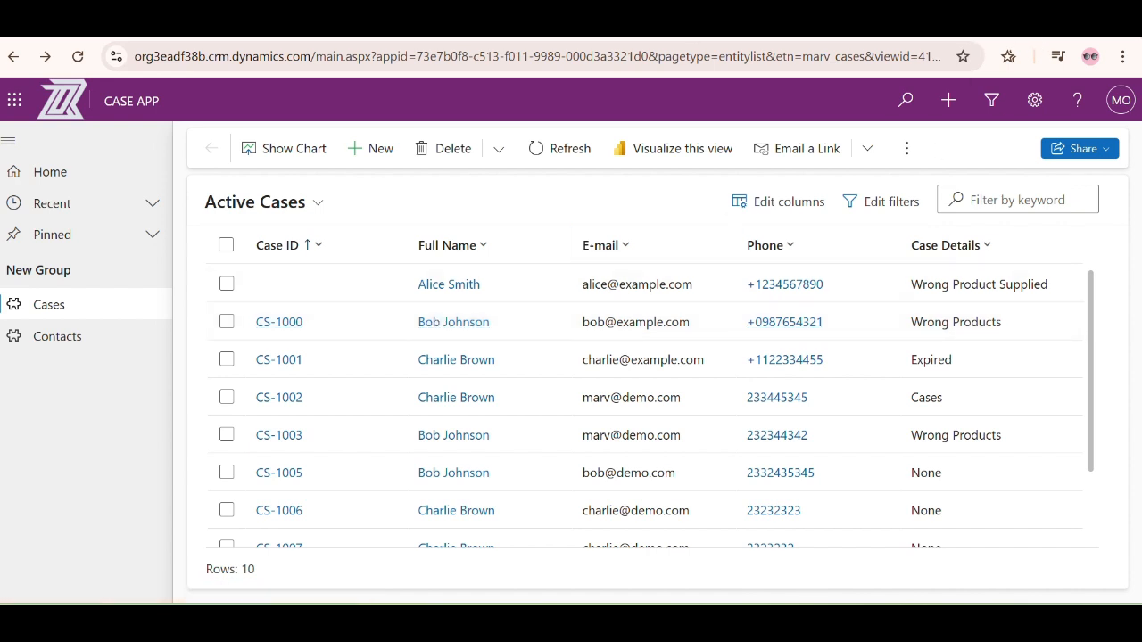
Switch to Power Automate and start building a new automated cloud flow
left_click(616, 27)
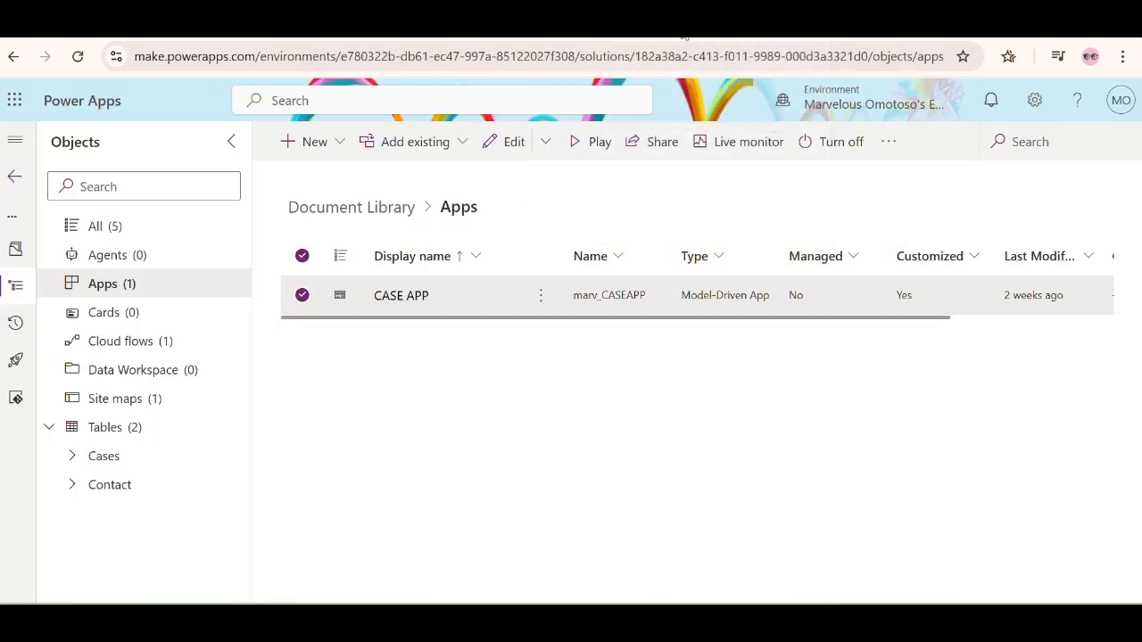
left_click(743, 24)
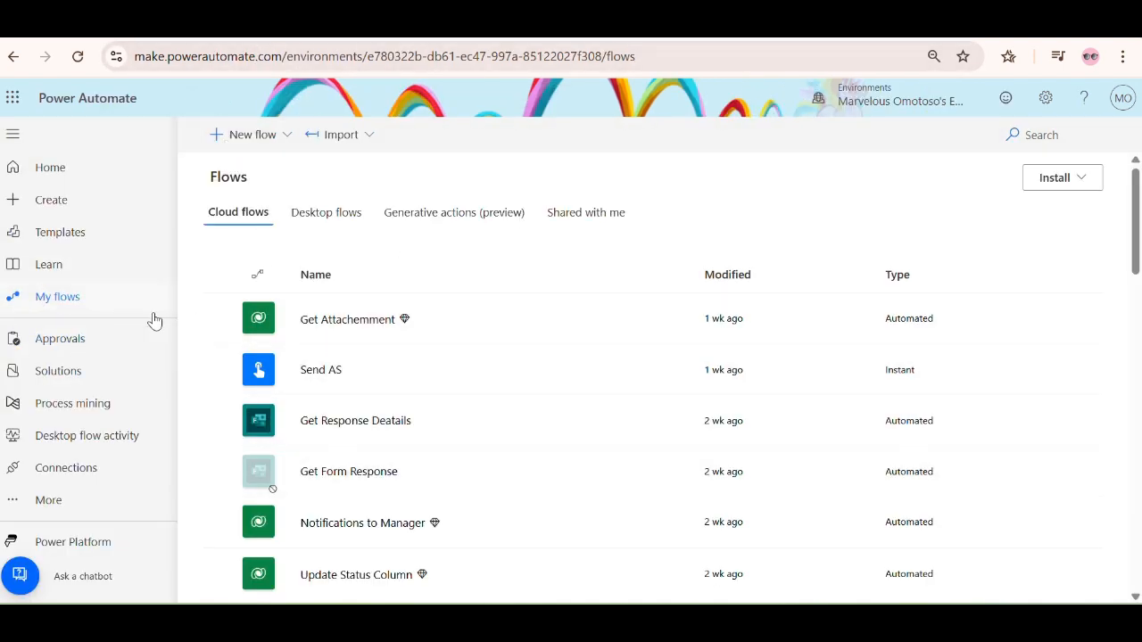
left_click(263, 136)
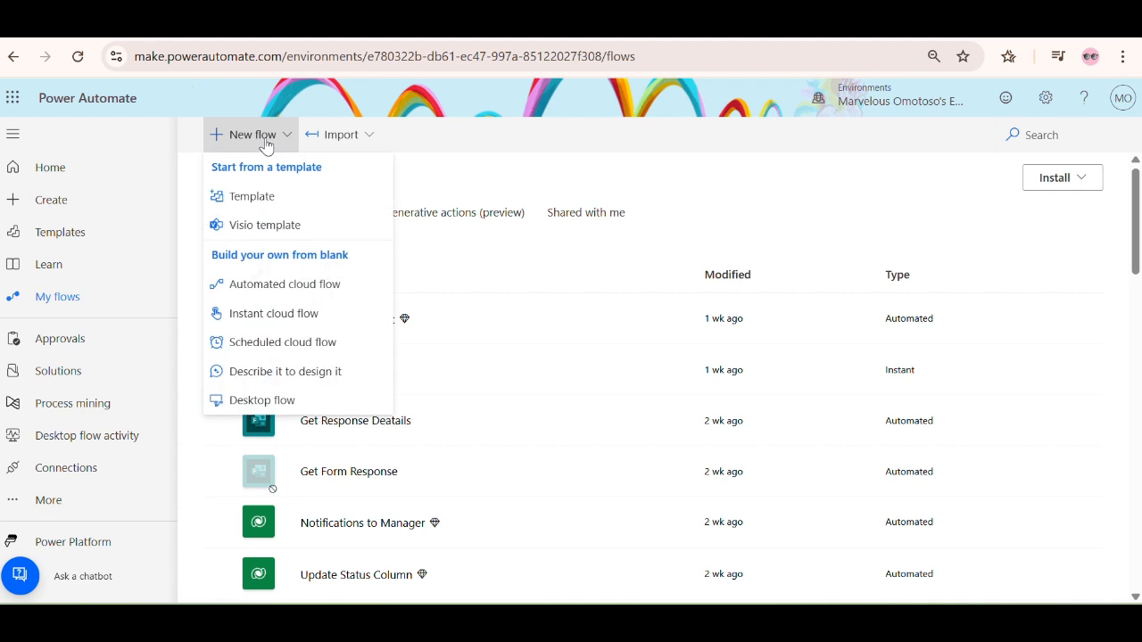
left_click(265, 287)
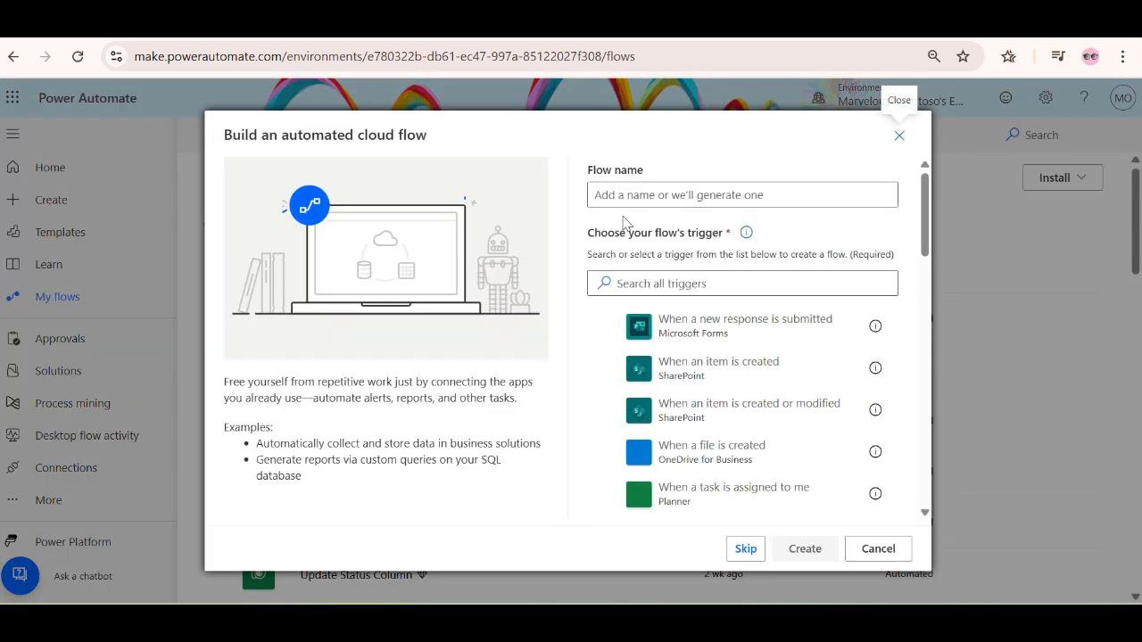
Name the new automated cloud flow "Get Email Adress"
left_click(629, 197)
type("G")
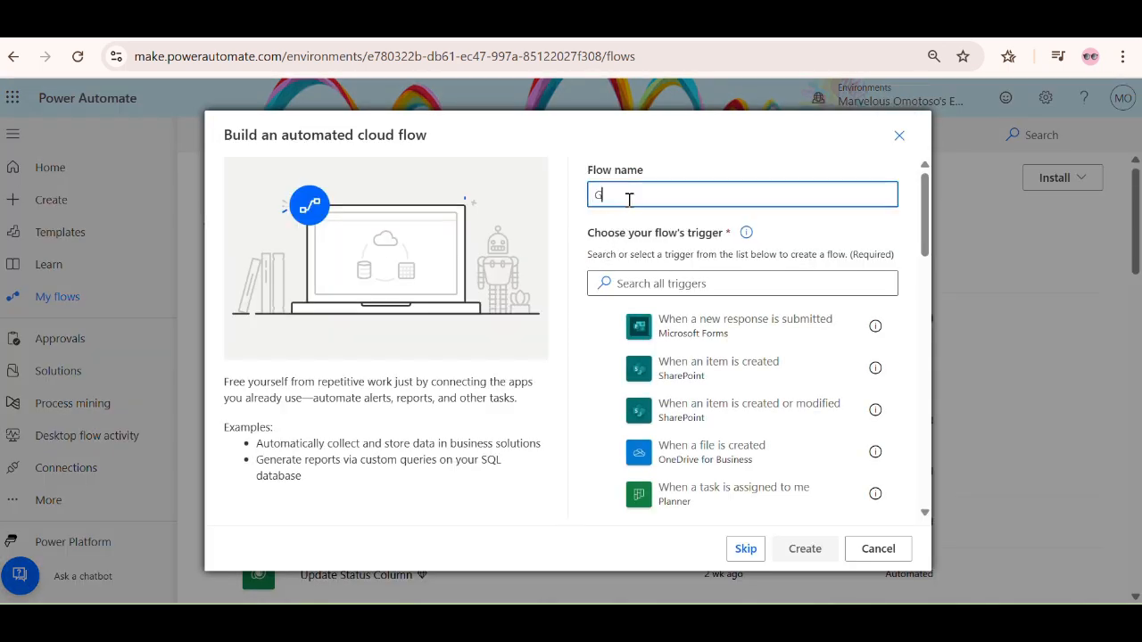
type("et Email")
type(" ADrres")
key("BackSpace")
key("BackSpace")
type("dress")
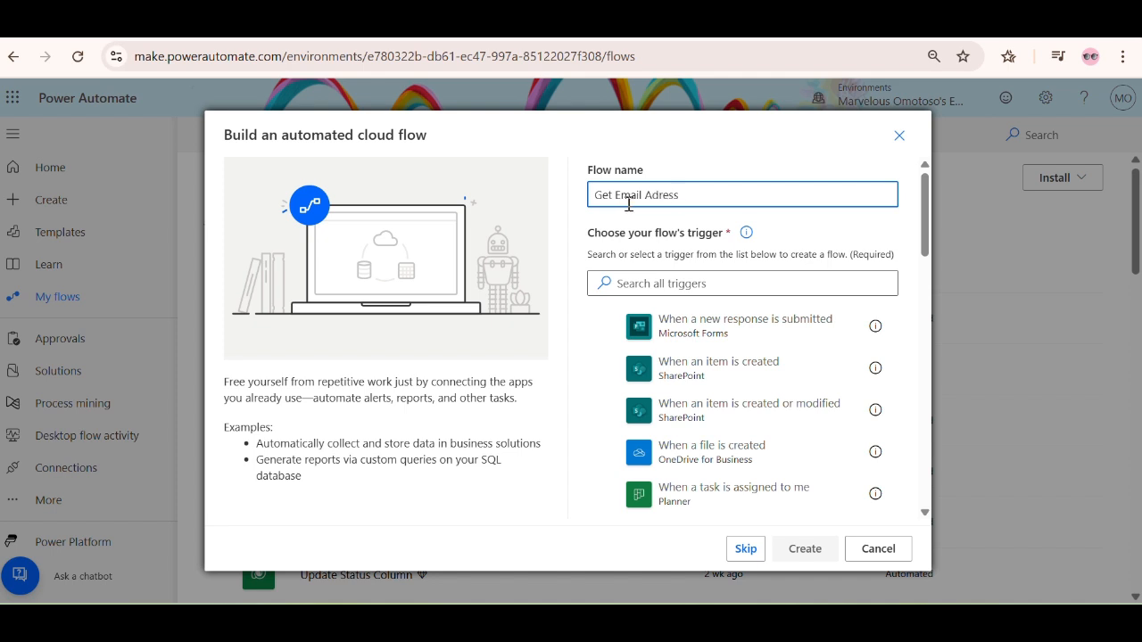
Choose the Microsoft Dataverse trigger "When a row is added, modified or deleted" and create the flow
scroll(691, 429, "down", 3)
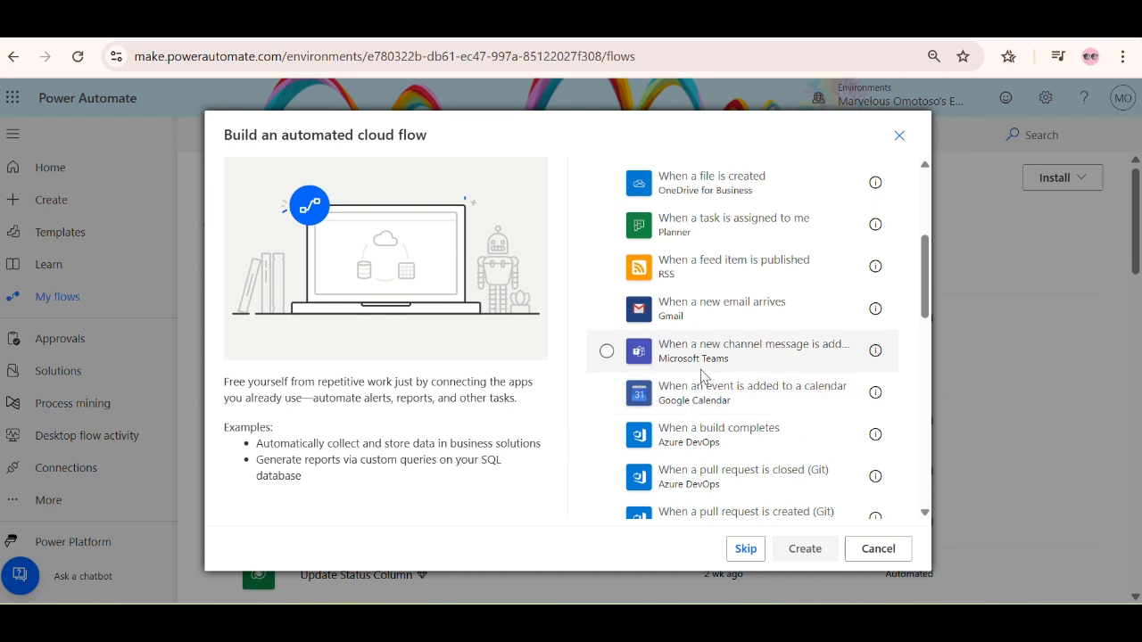
scroll(702, 384, "down", 5)
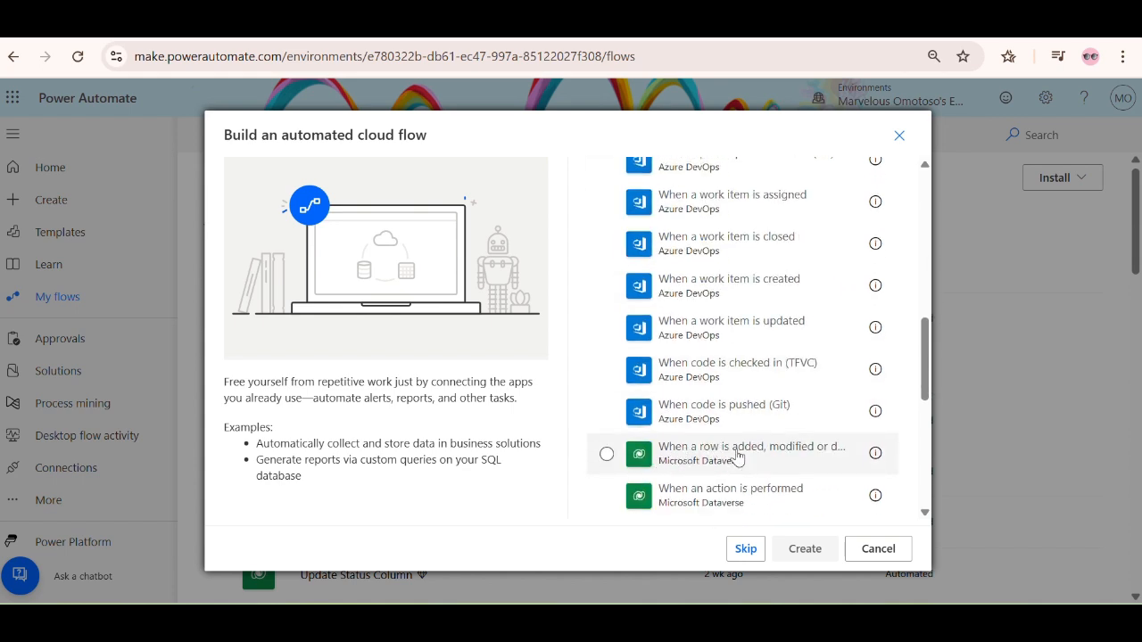
scroll(737, 455, "down", 1)
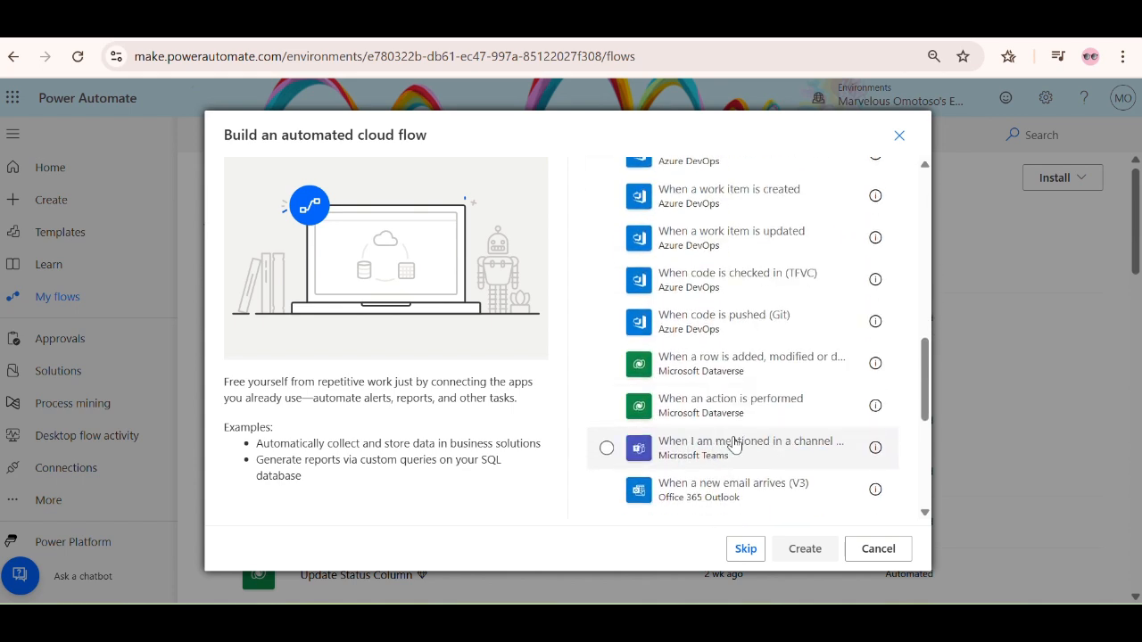
left_click(607, 366)
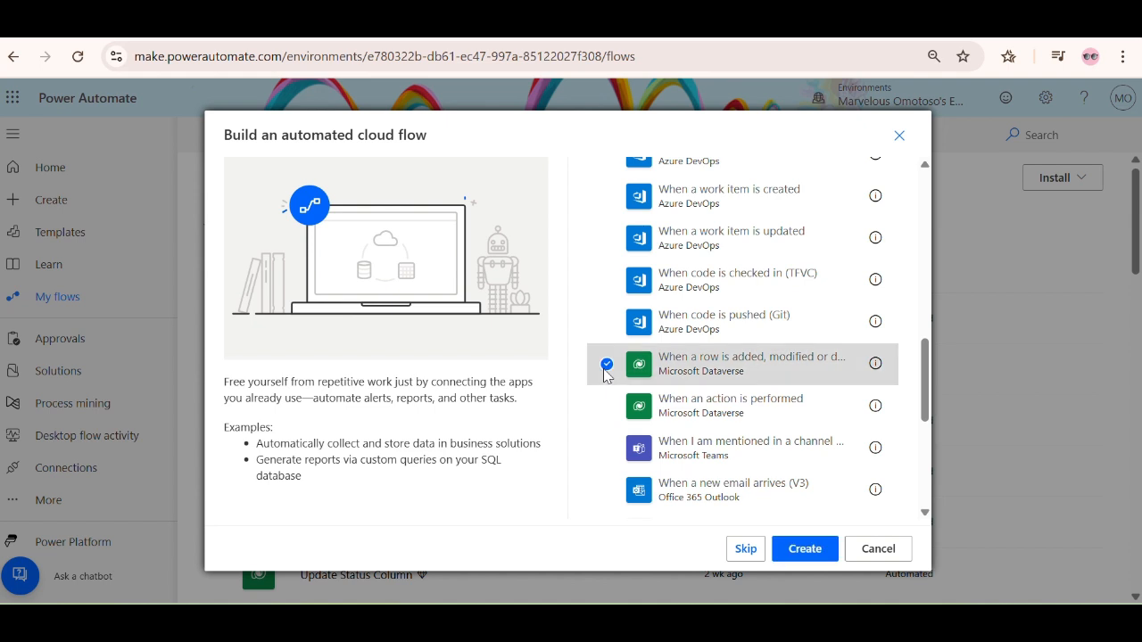
left_click(803, 552)
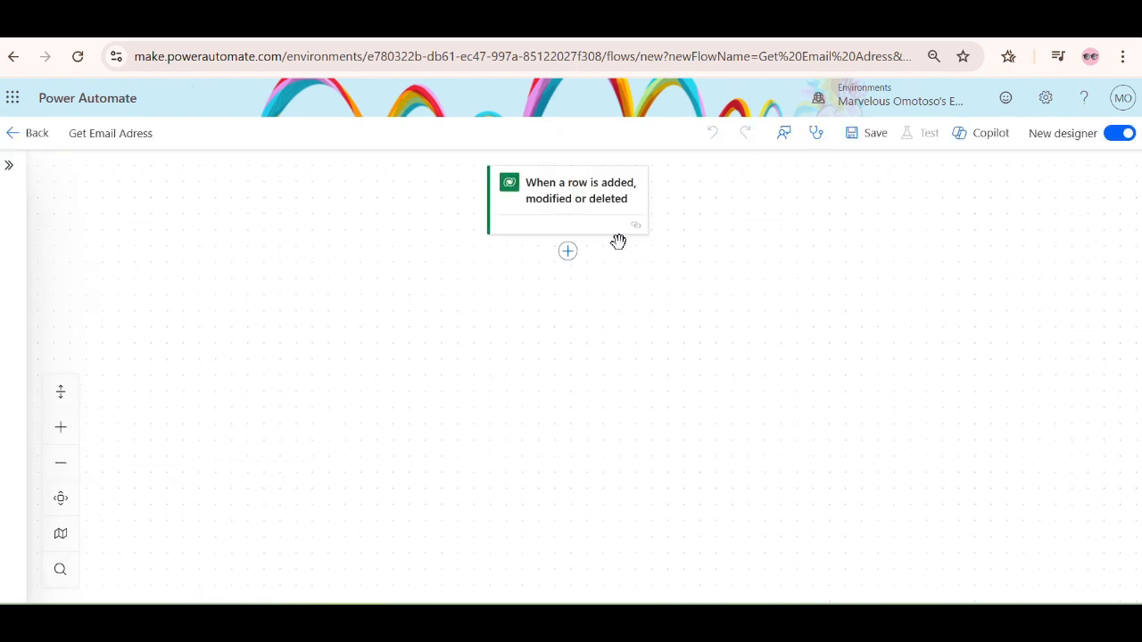
Set the trigger's change type to Added and its table name to Cases
left_click(567, 201)
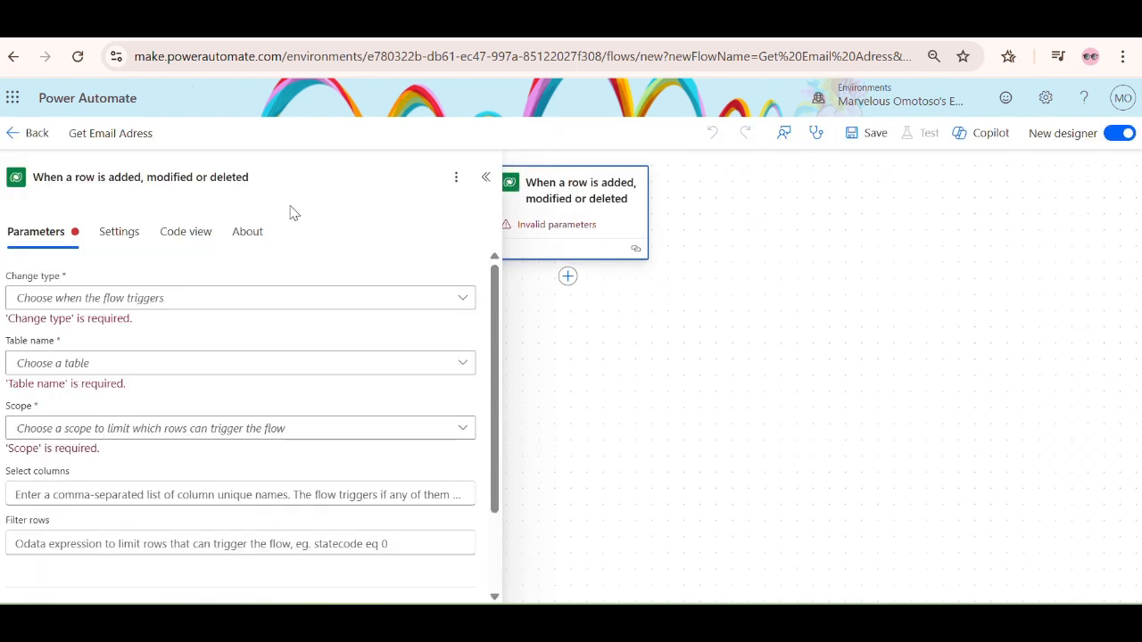
left_click(25, 302)
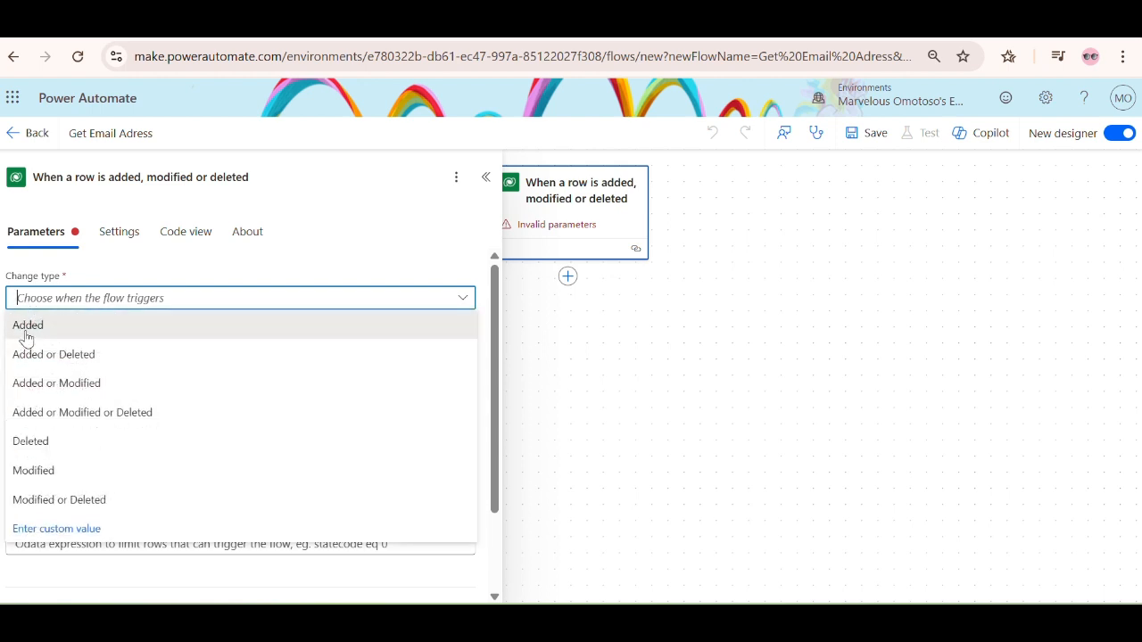
left_click(26, 331)
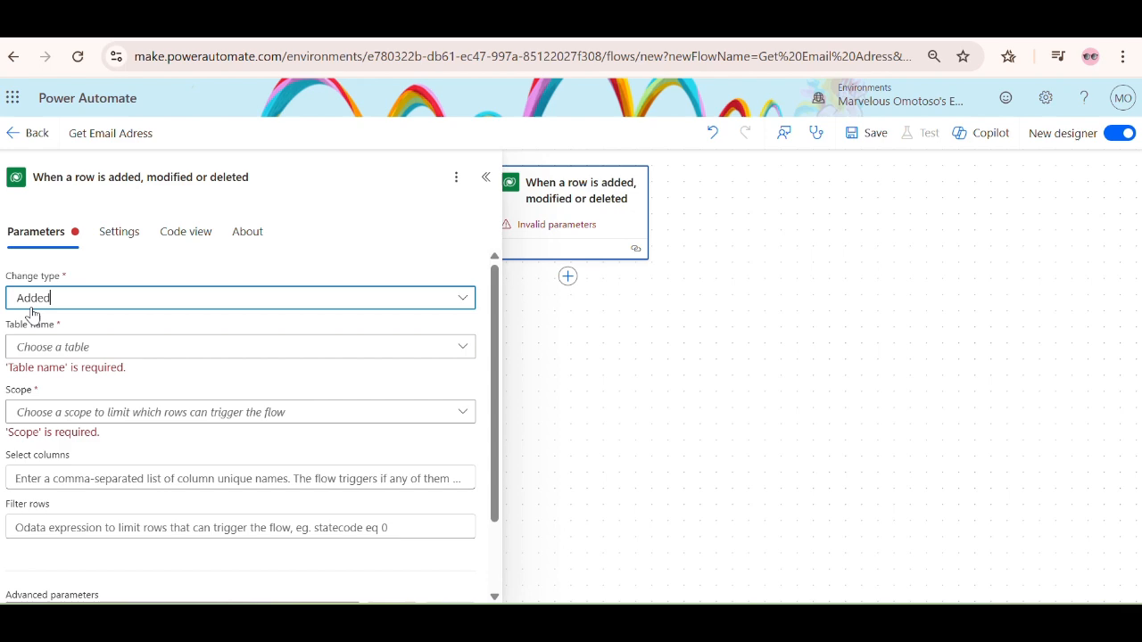
left_click(67, 348)
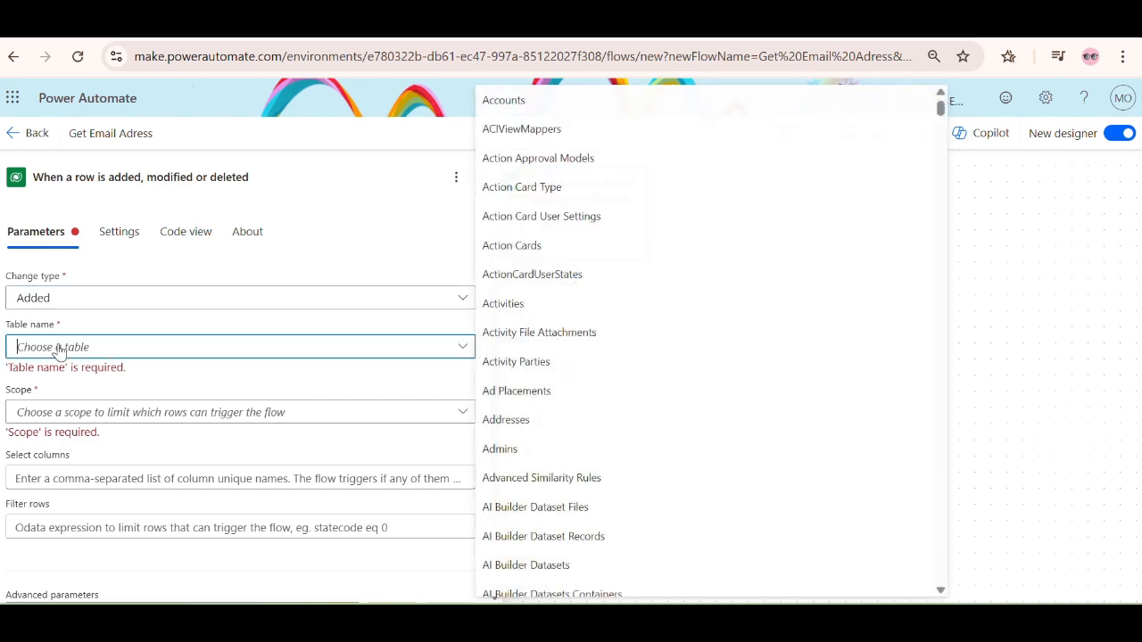
scroll(637, 507, "down", 20)
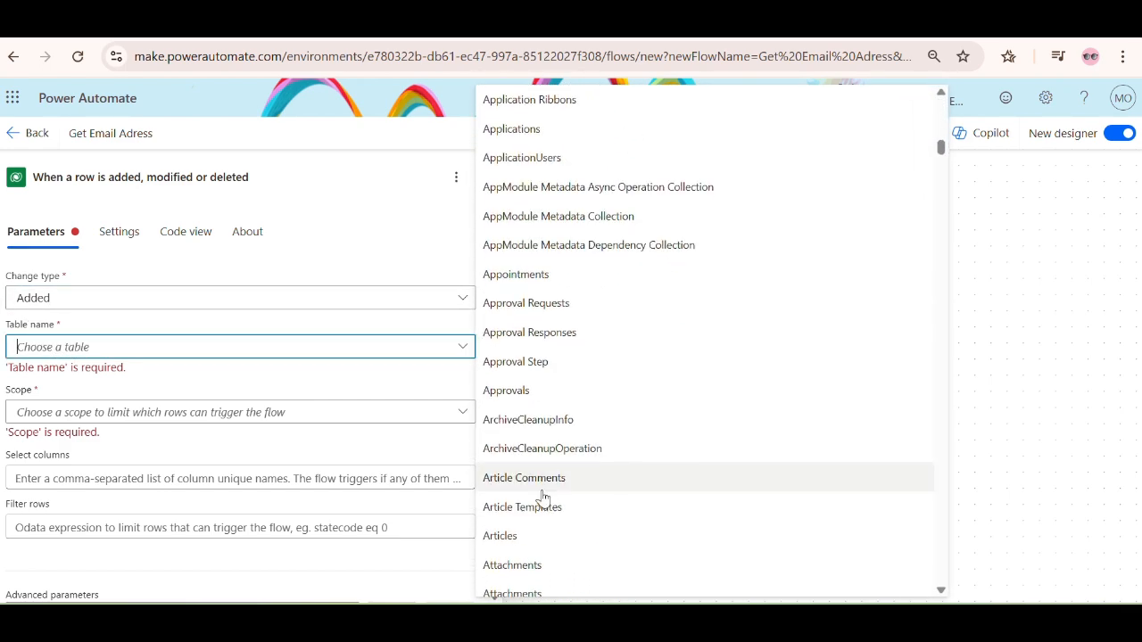
scroll(512, 447, "down", 5)
scroll(507, 401, "up", 5)
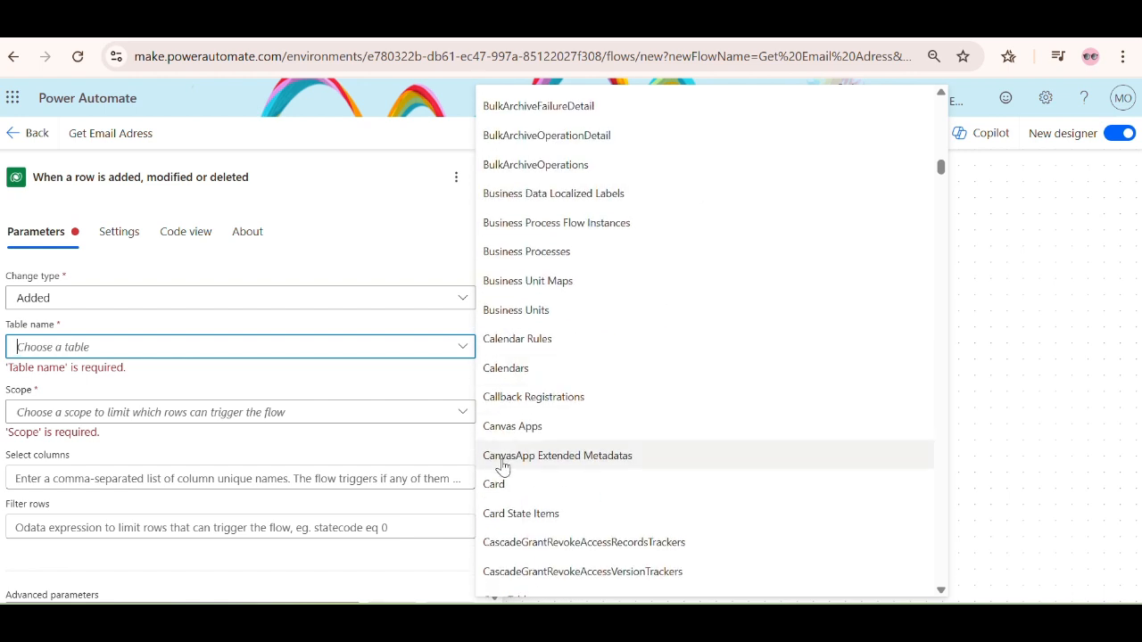
scroll(514, 396, "down", 3)
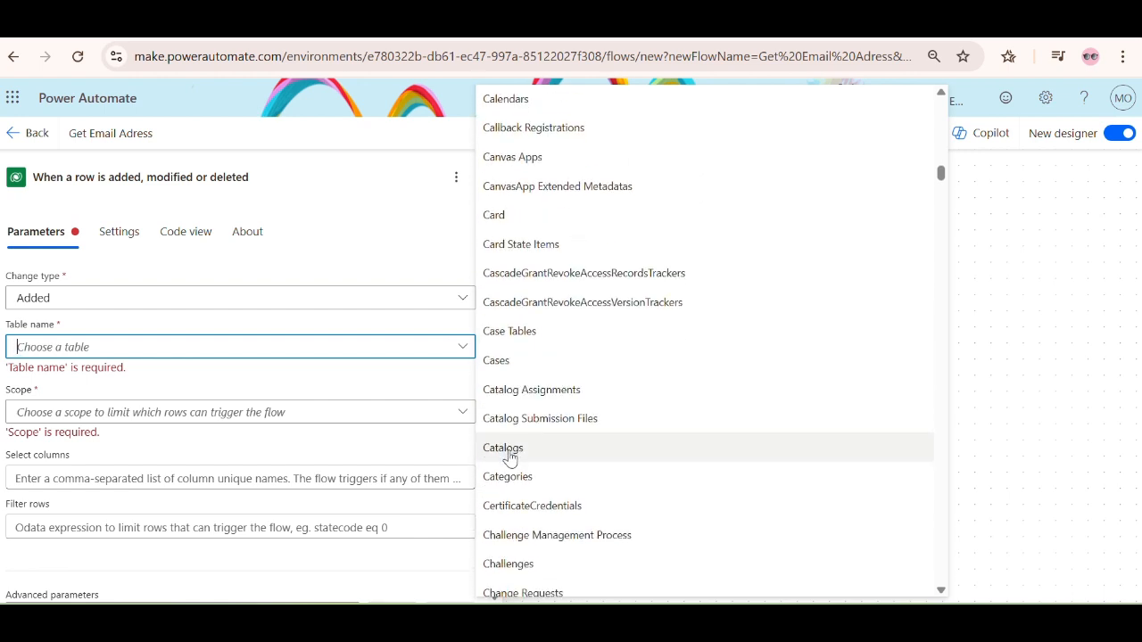
left_click(495, 361)
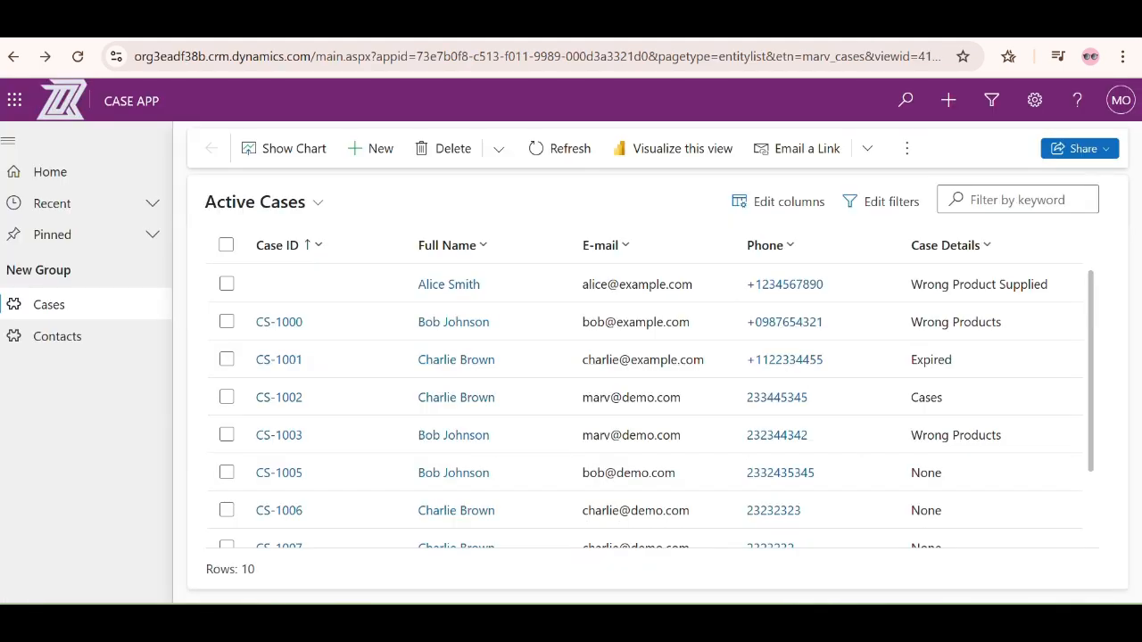
Set the trigger's scope to Organization and close its settings
left_click(740, 28)
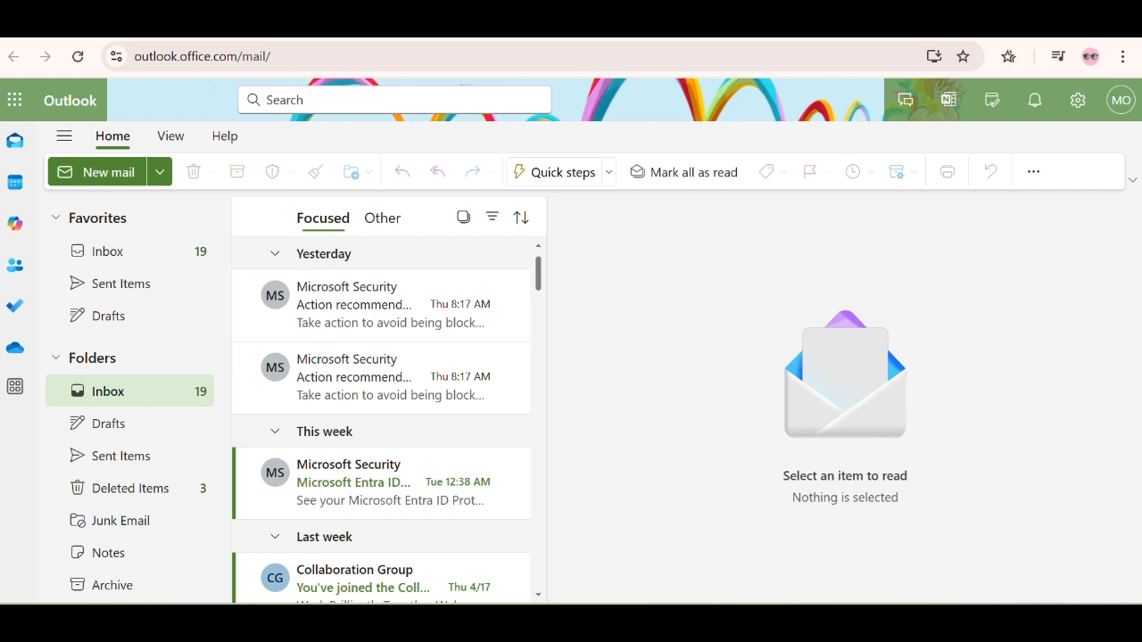
left_click(763, 38)
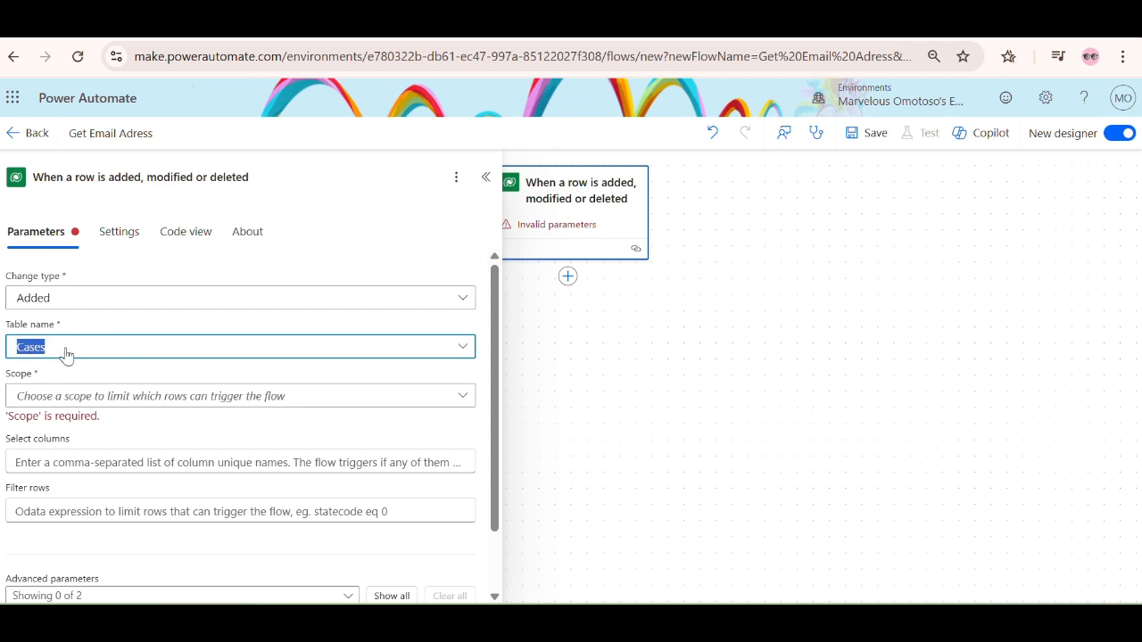
left_click(51, 404)
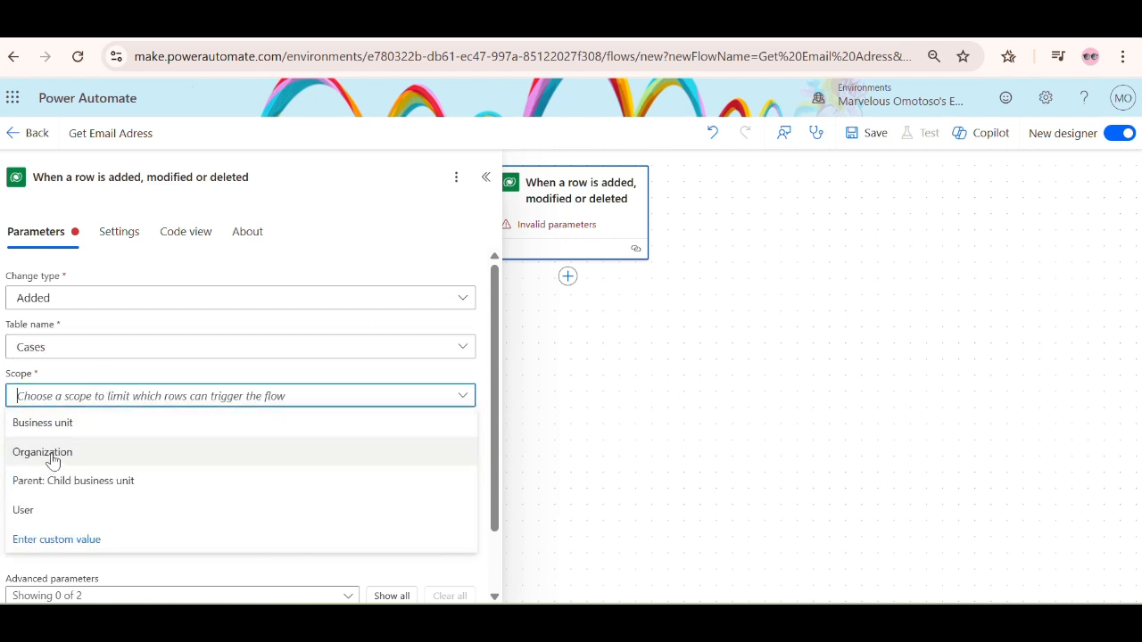
left_click(53, 455)
scroll(80, 517, "down", 1)
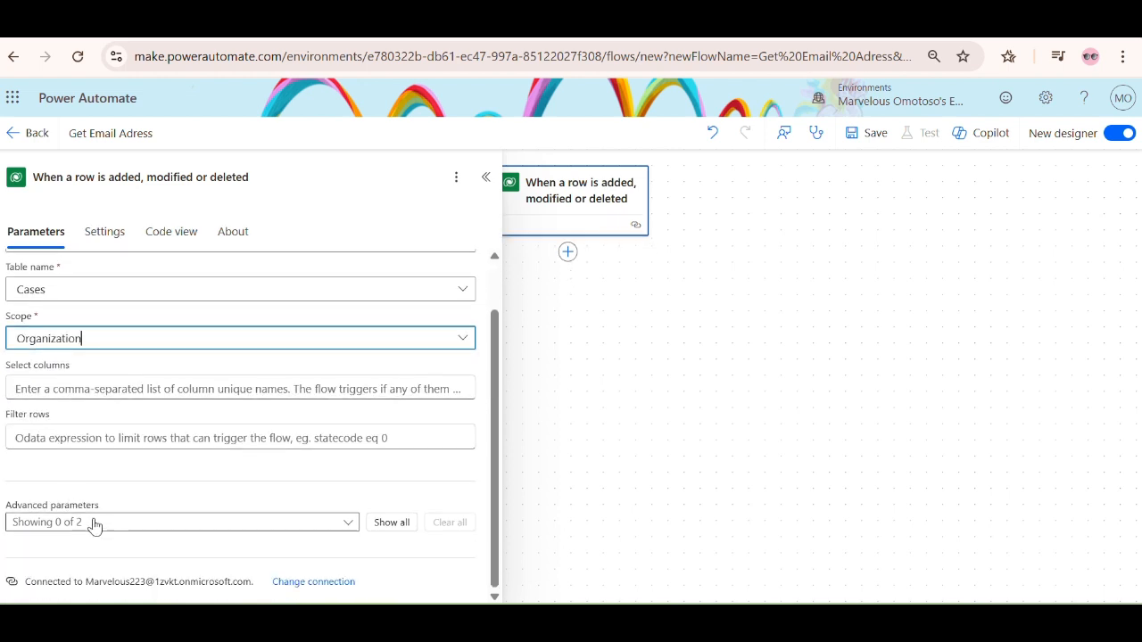
scroll(95, 523, "up", 1)
left_click(486, 177)
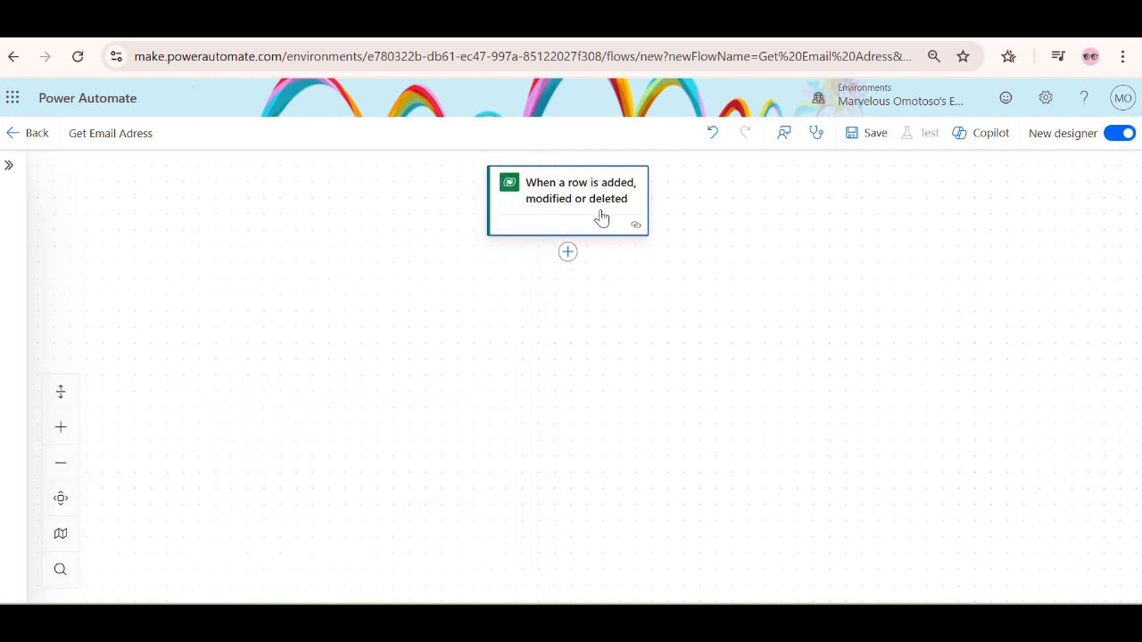
Add the Microsoft Dataverse action "Get a row by ID" below the trigger
left_click(568, 253)
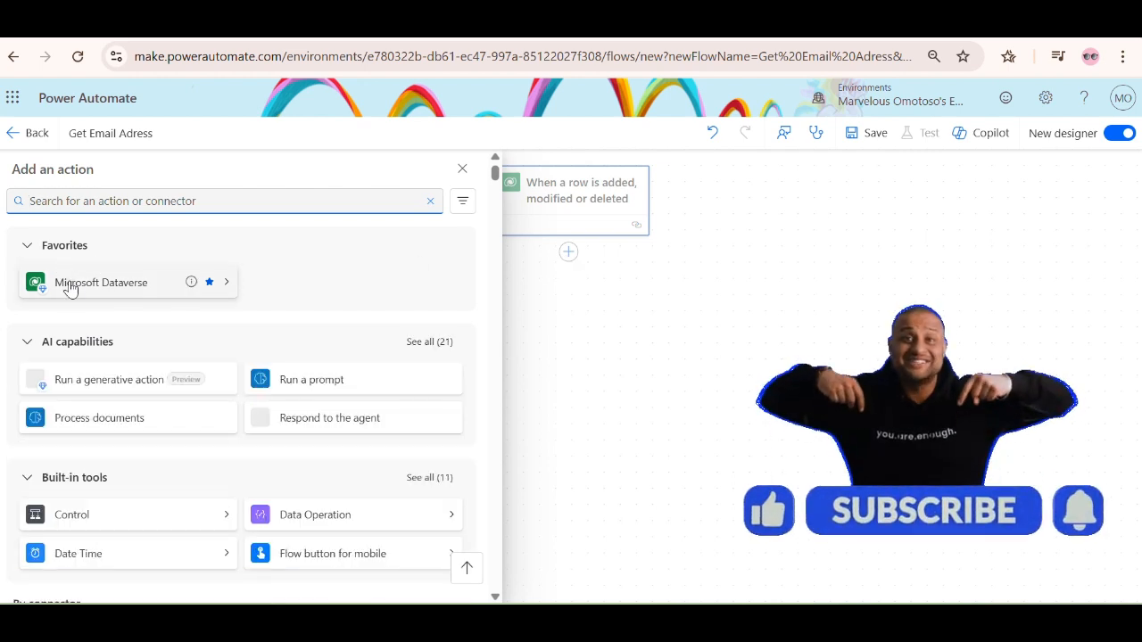
left_click(68, 284)
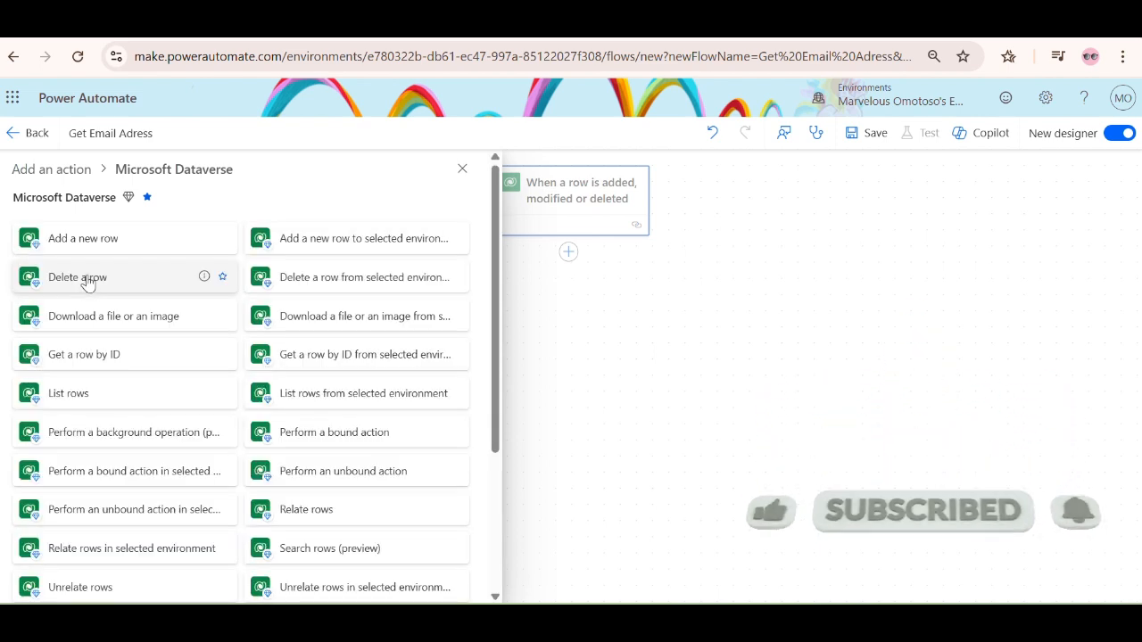
left_click(73, 354)
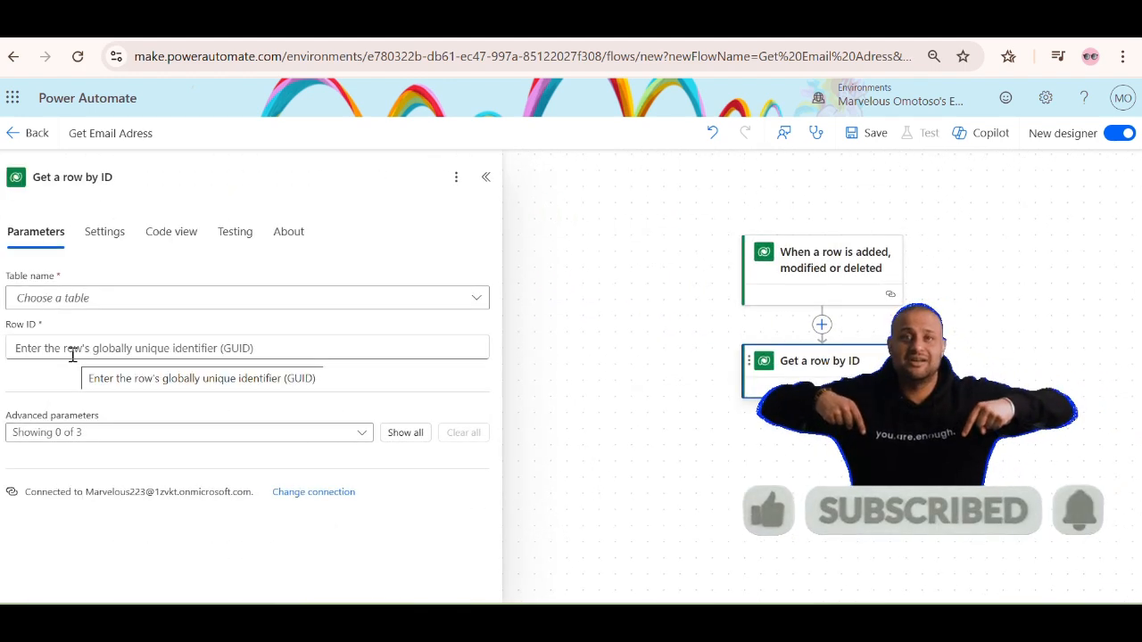
Set the table name of the "Get a row by ID" action to Users
left_click(43, 303)
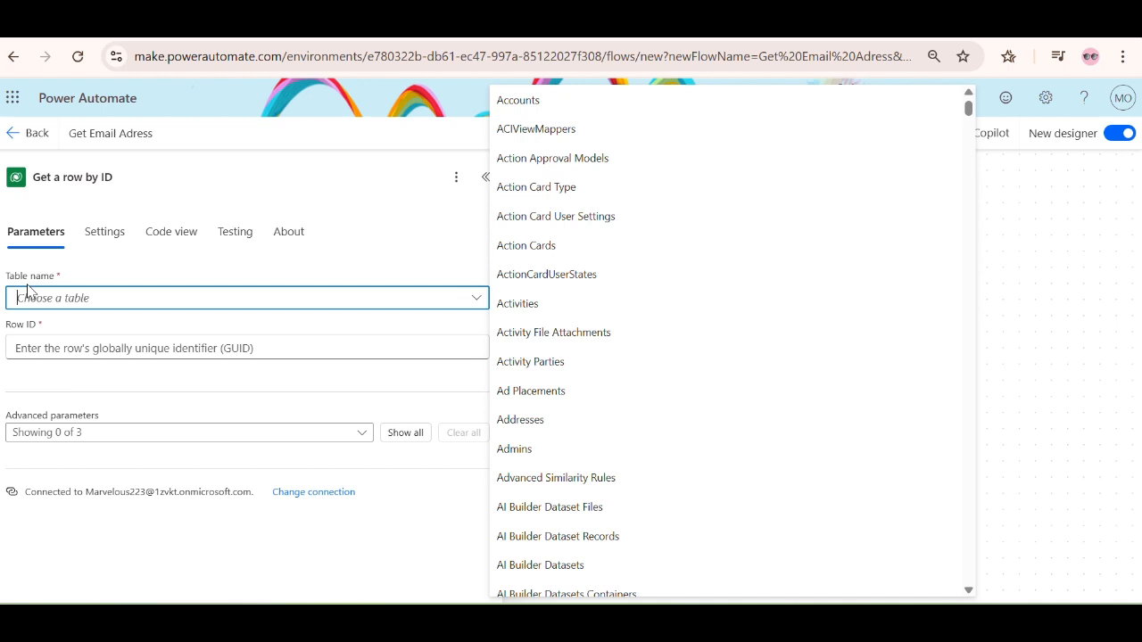
type("User")
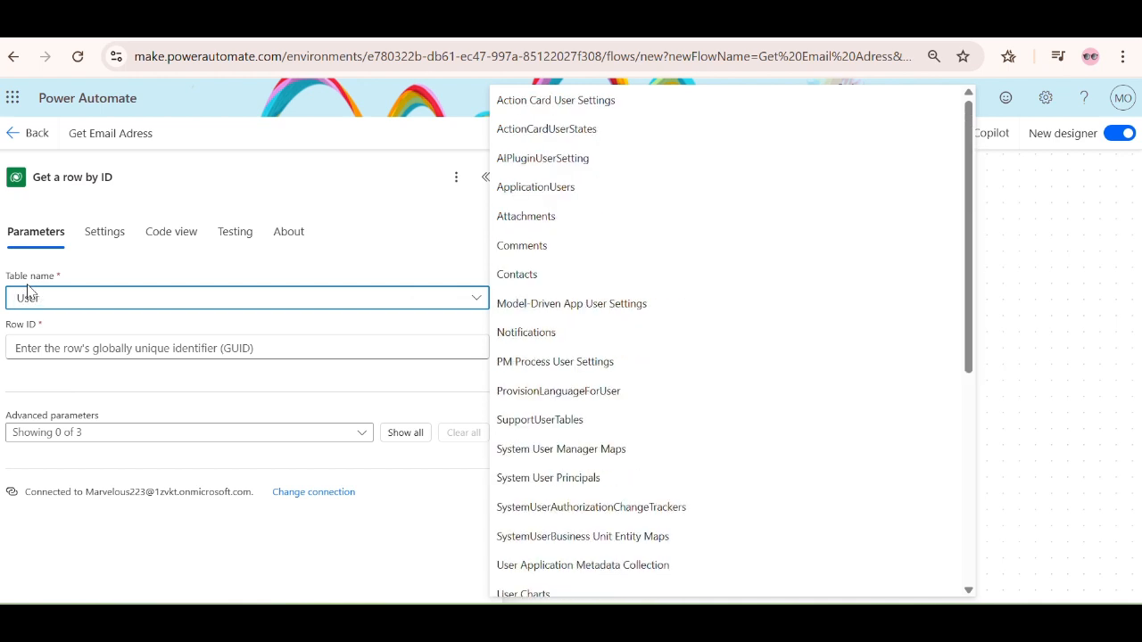
scroll(580, 451, "down", 5)
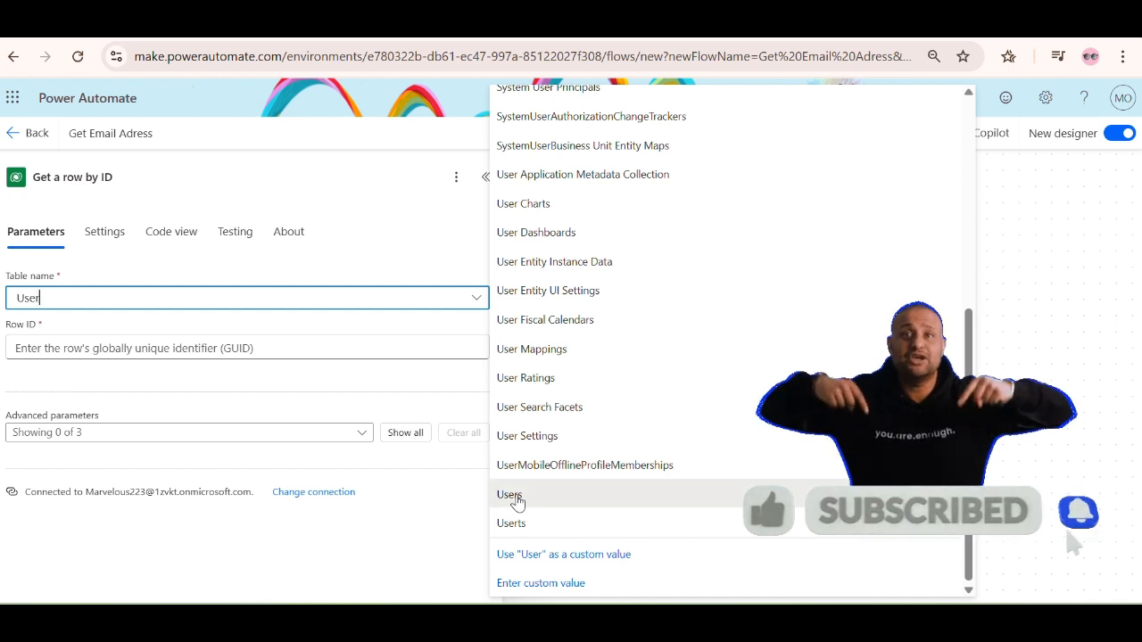
left_click(516, 496)
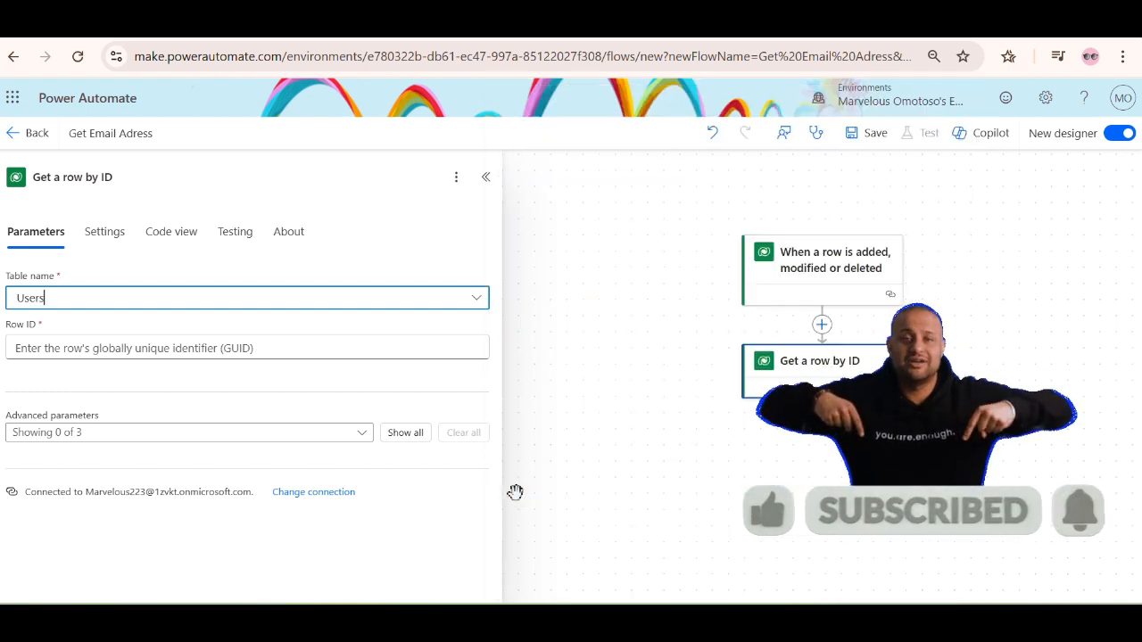
Set the Row ID of "Get a row by ID" to the trigger's Created By (Value) output and close the action's settings
left_click(27, 346)
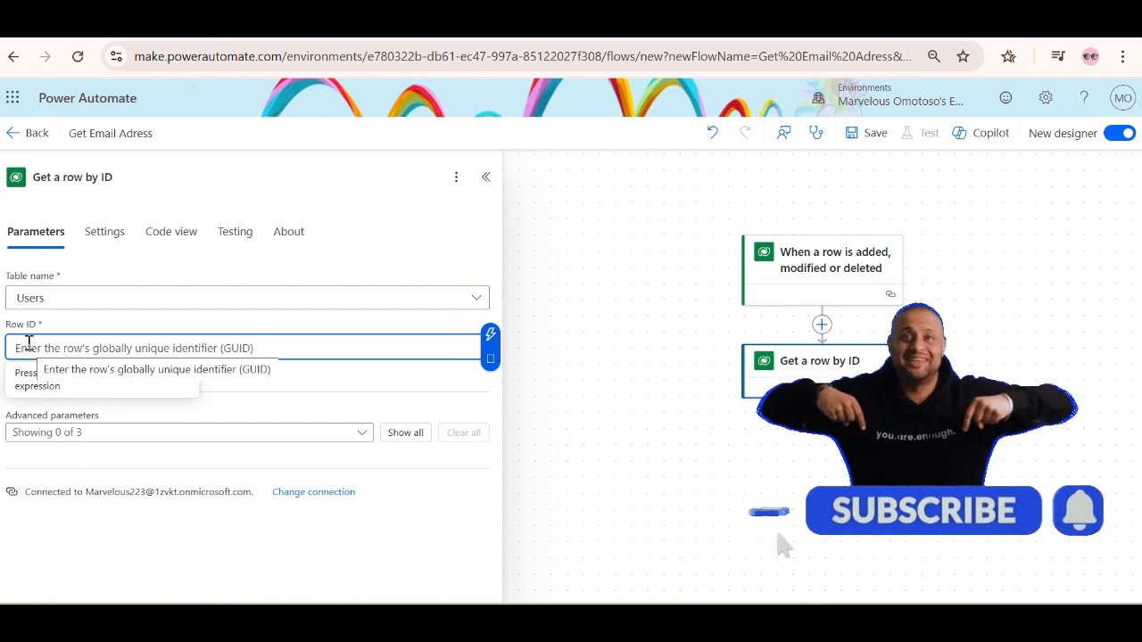
left_click(490, 337)
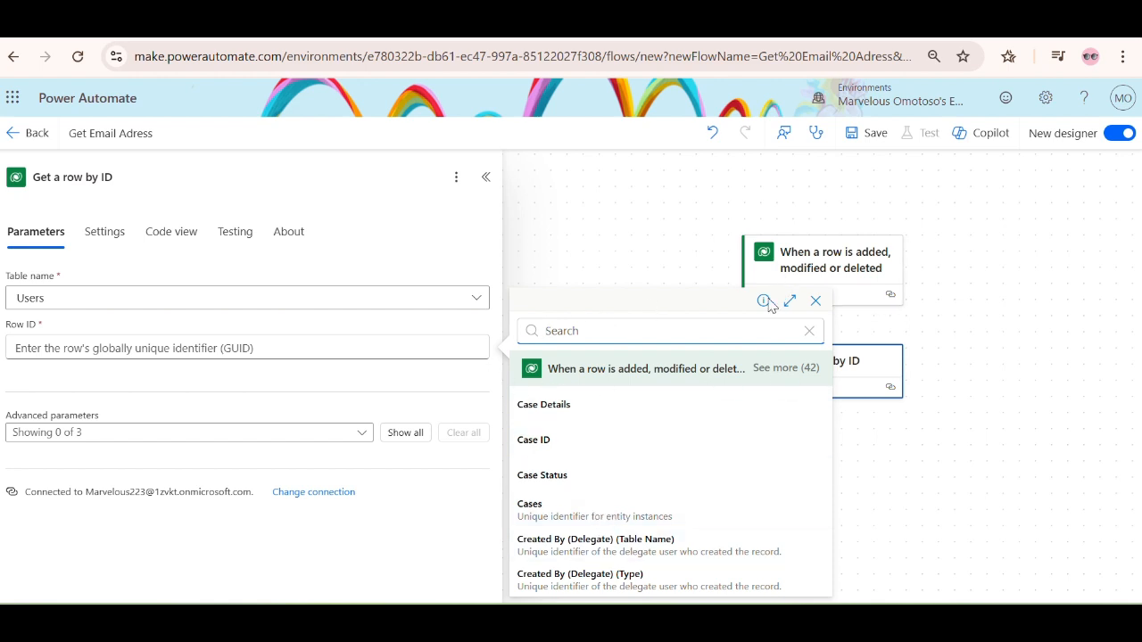
left_click(780, 379)
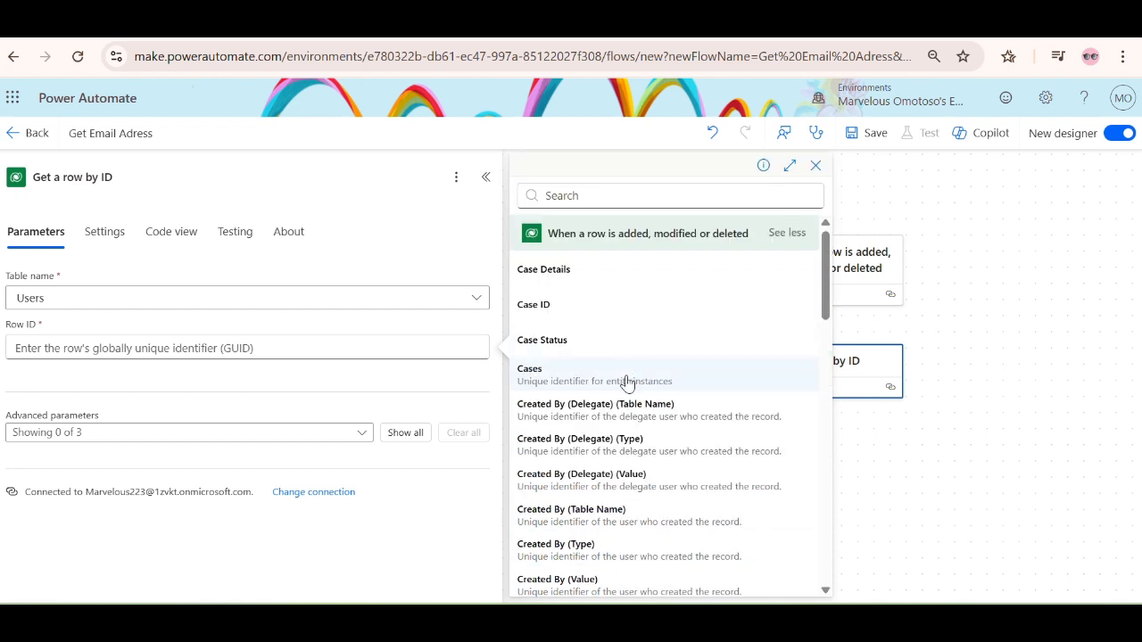
scroll(624, 444, "down", 2)
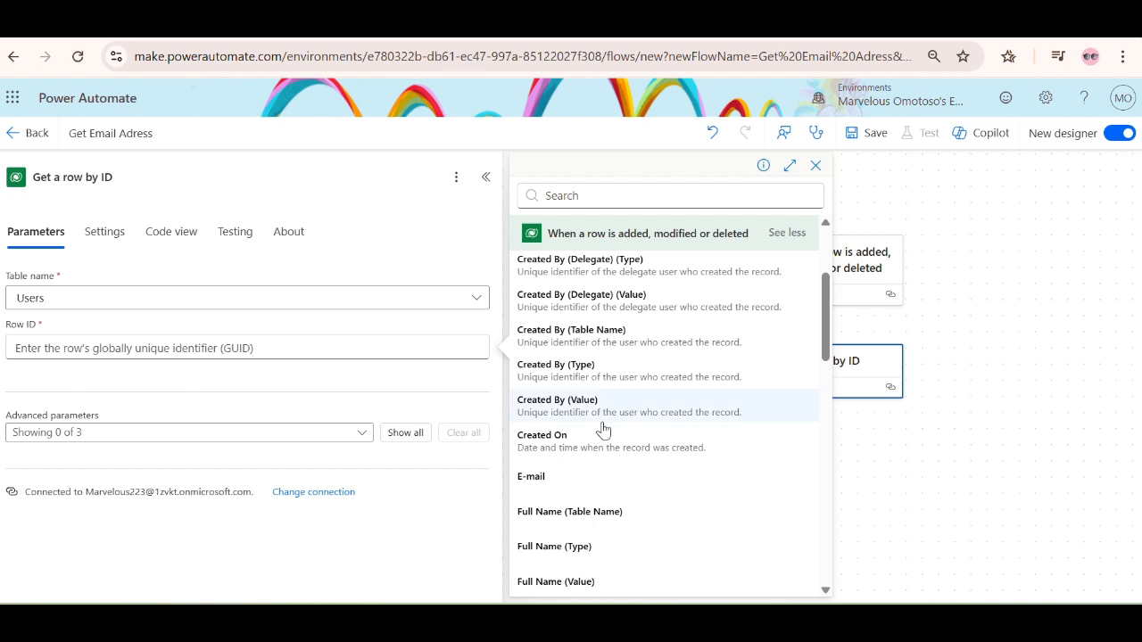
left_click(564, 402)
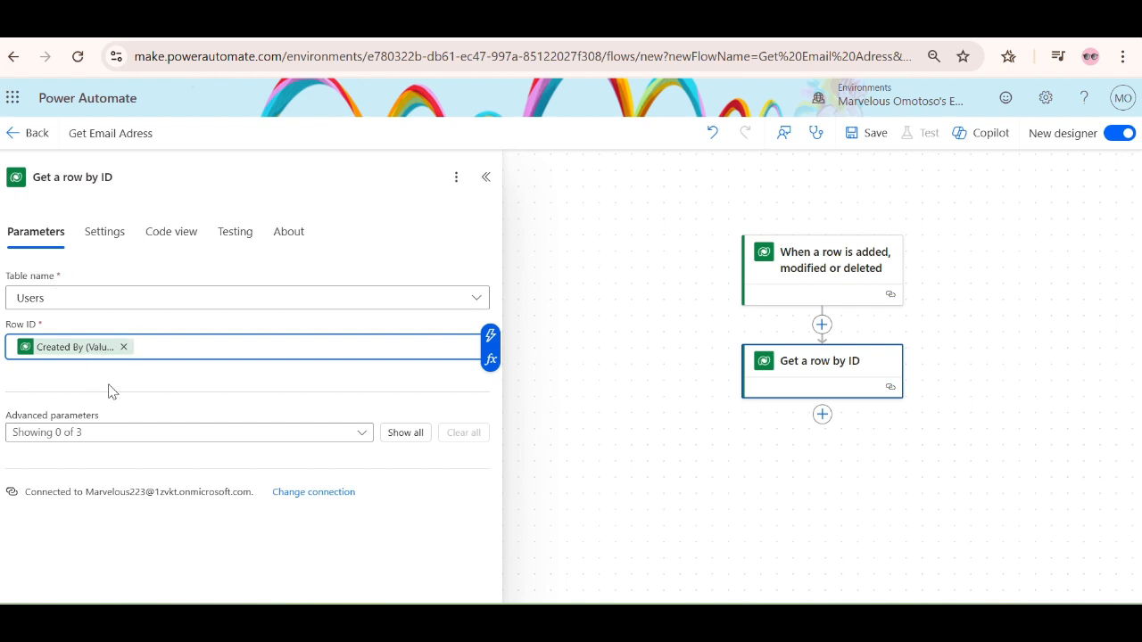
left_click(487, 176)
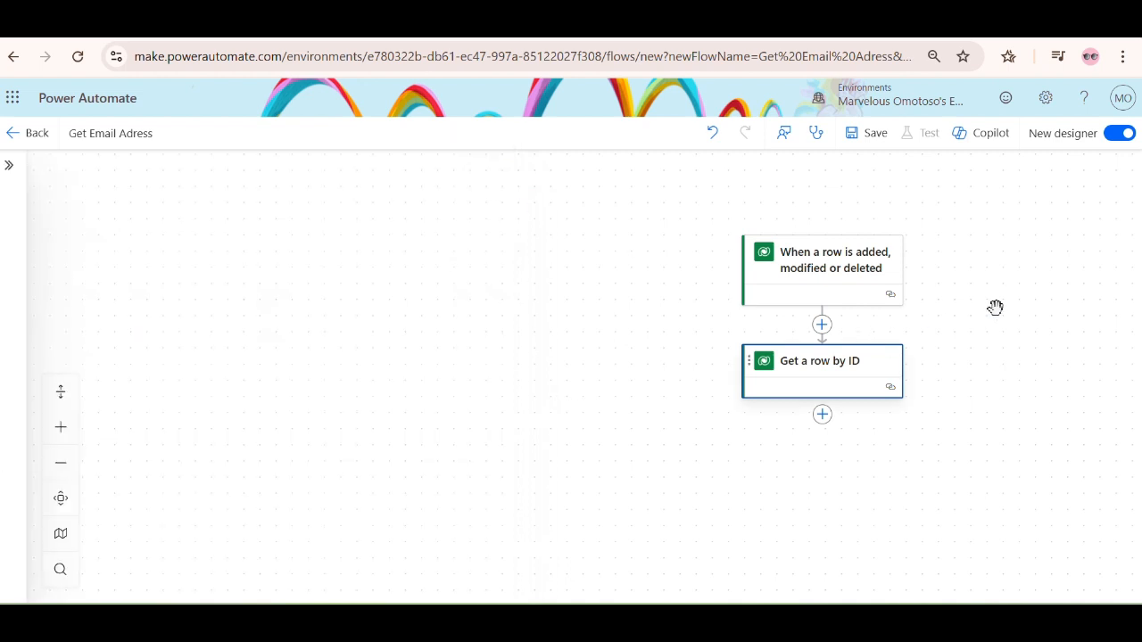
Start adding an action after "Get a row by ID" and search the available actions for Compose
left_click_drag(996, 308, 830, 268)
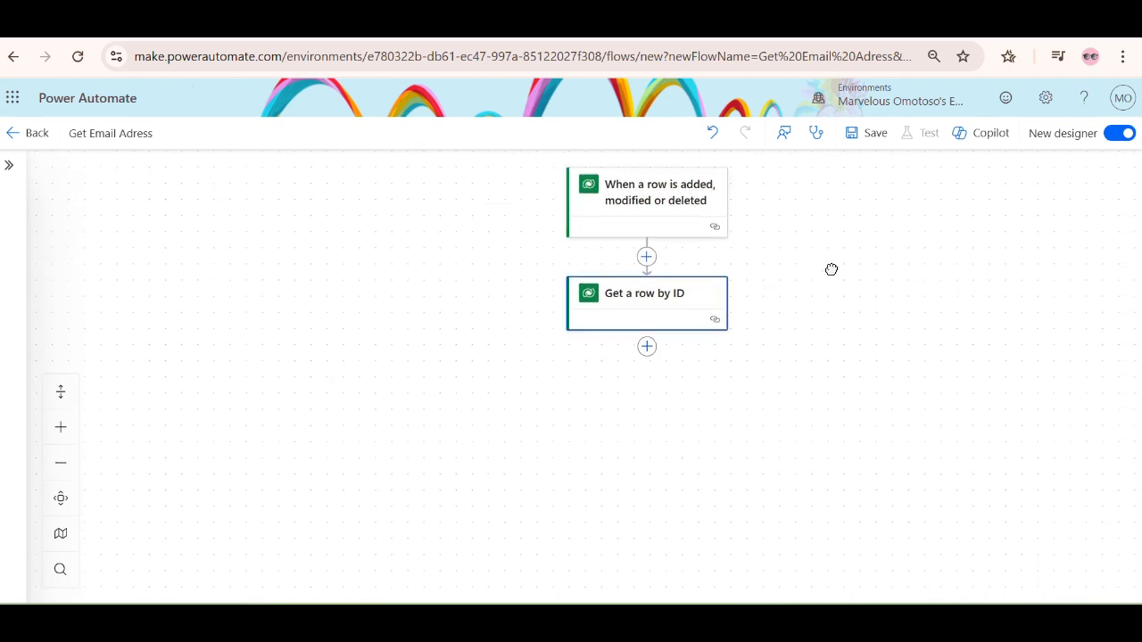
left_click(644, 348)
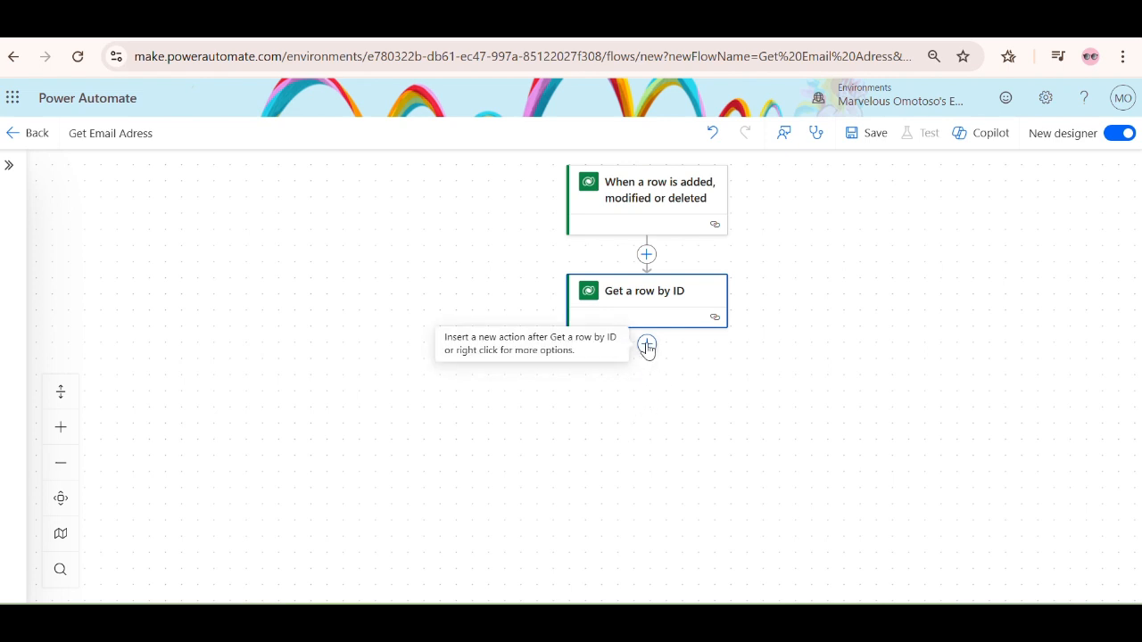
left_click(647, 346)
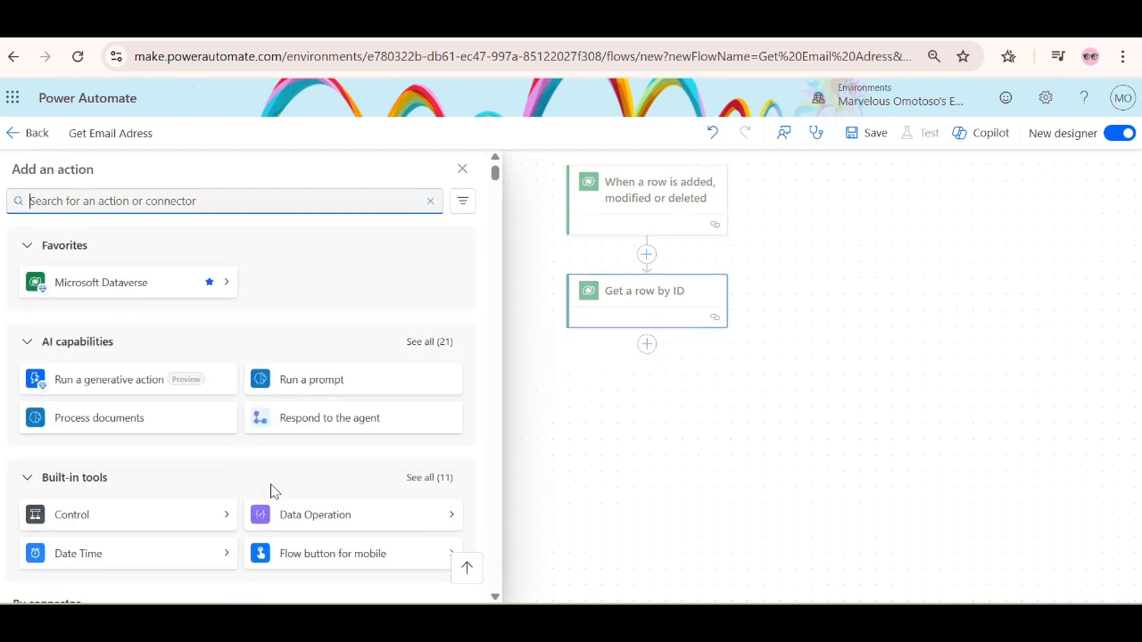
scroll(314, 504, "down", 20)
scroll(290, 410, "up", 6)
scroll(290, 410, "up", 10)
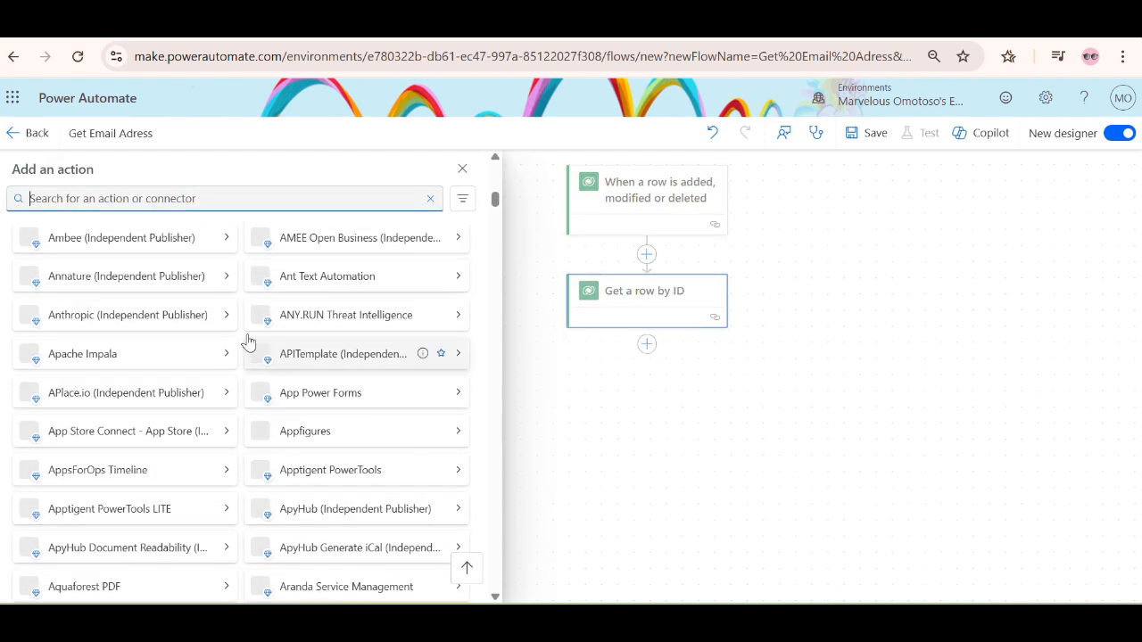
left_click(107, 195)
type("c")
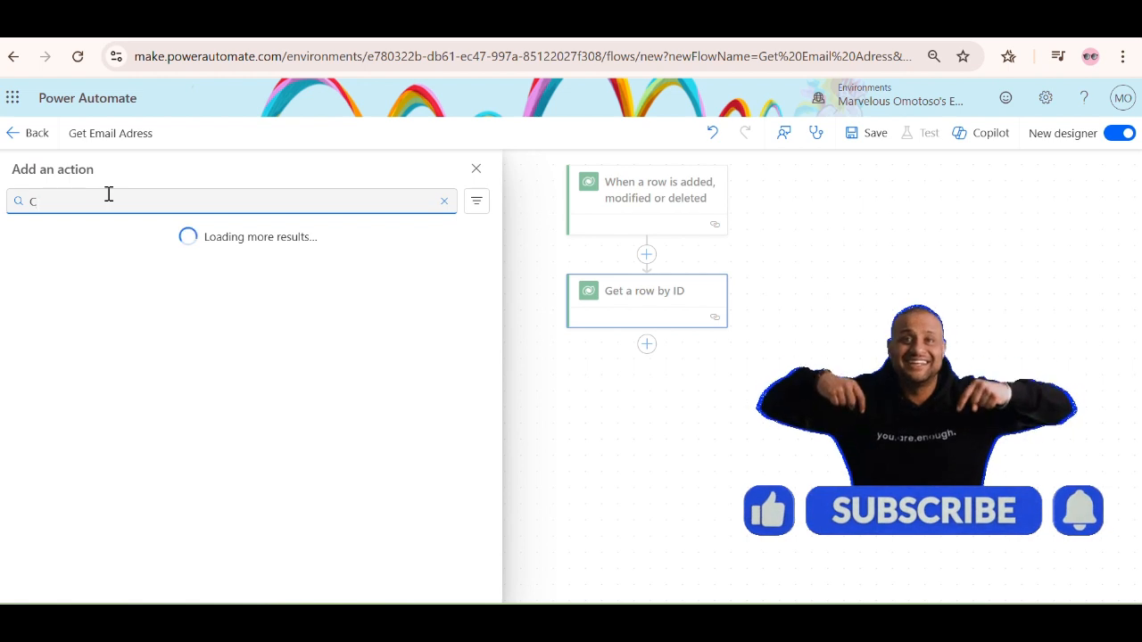
type("ompose")
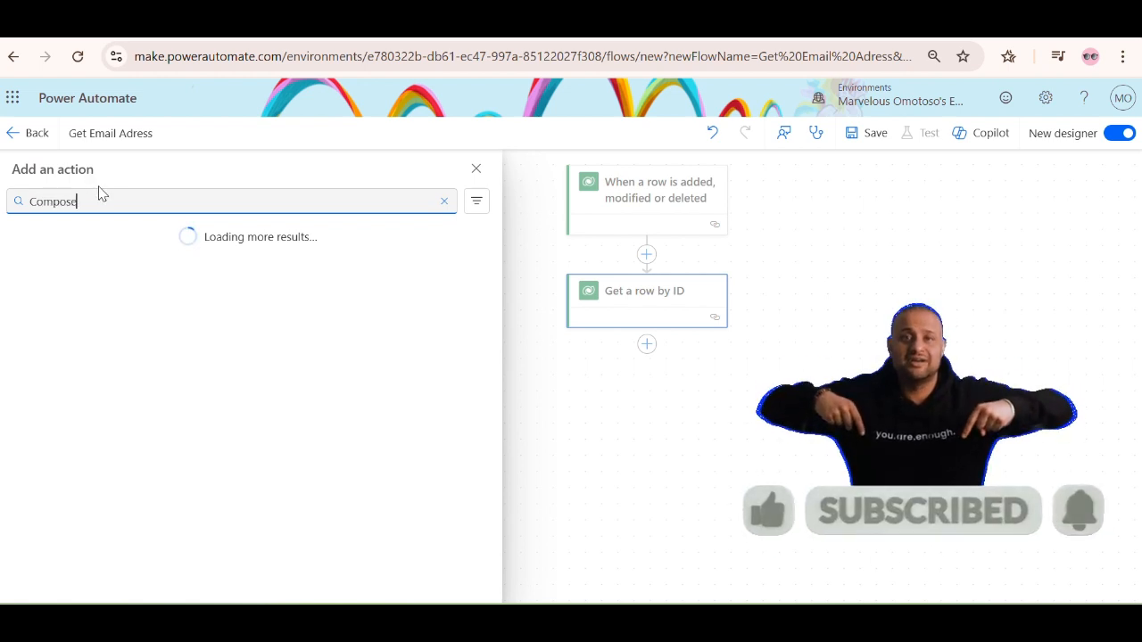
scroll(100, 448, "down", 5)
scroll(100, 448, "down", 10)
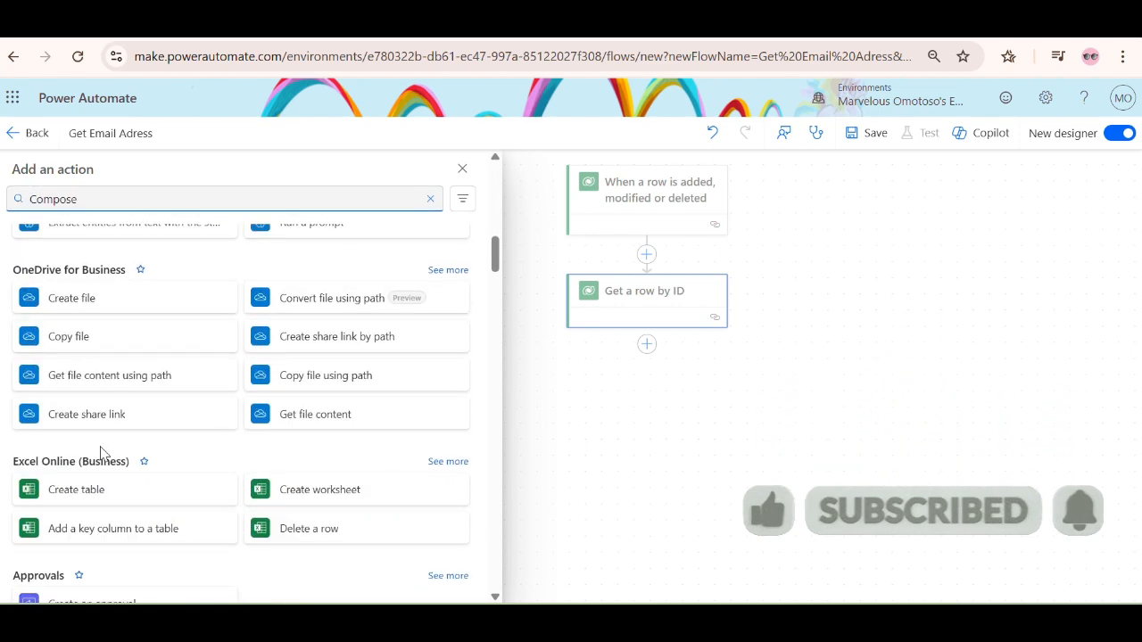
scroll(80, 459, "down", 15)
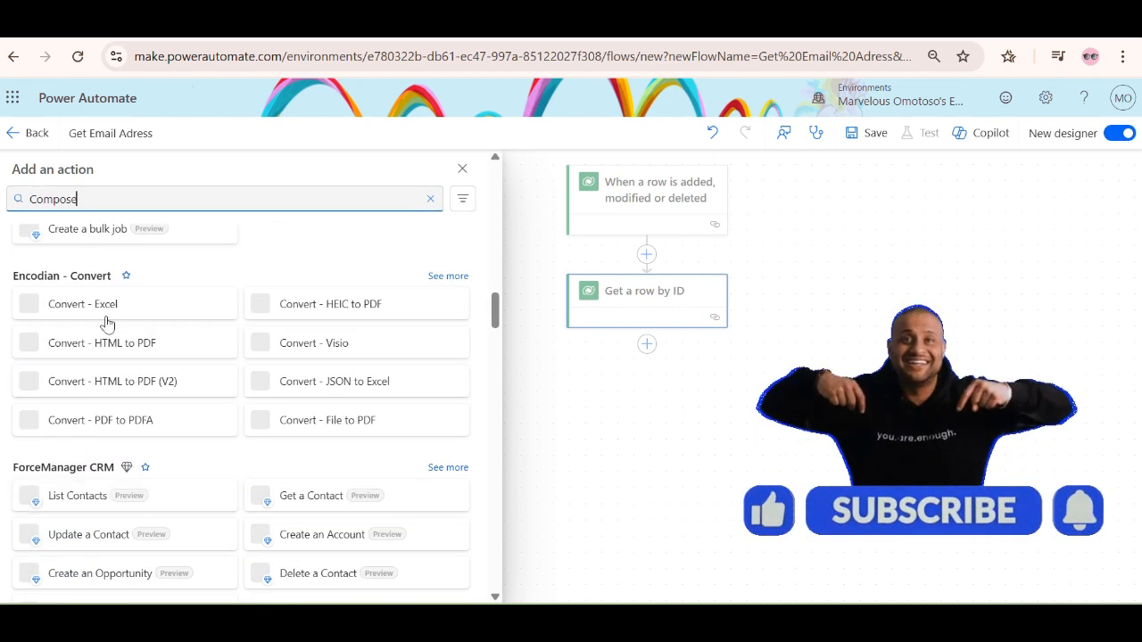
scroll(113, 510, "down", 12)
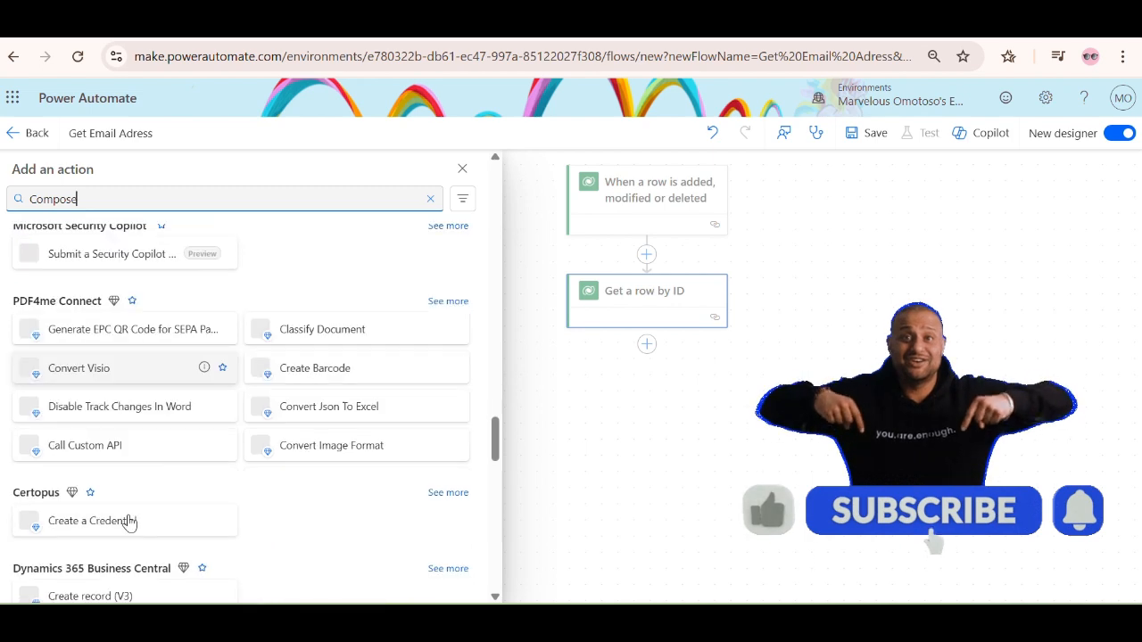
Search for Data Operation instead and add its Compose action after "Get a row by ID"
double_click(55, 198)
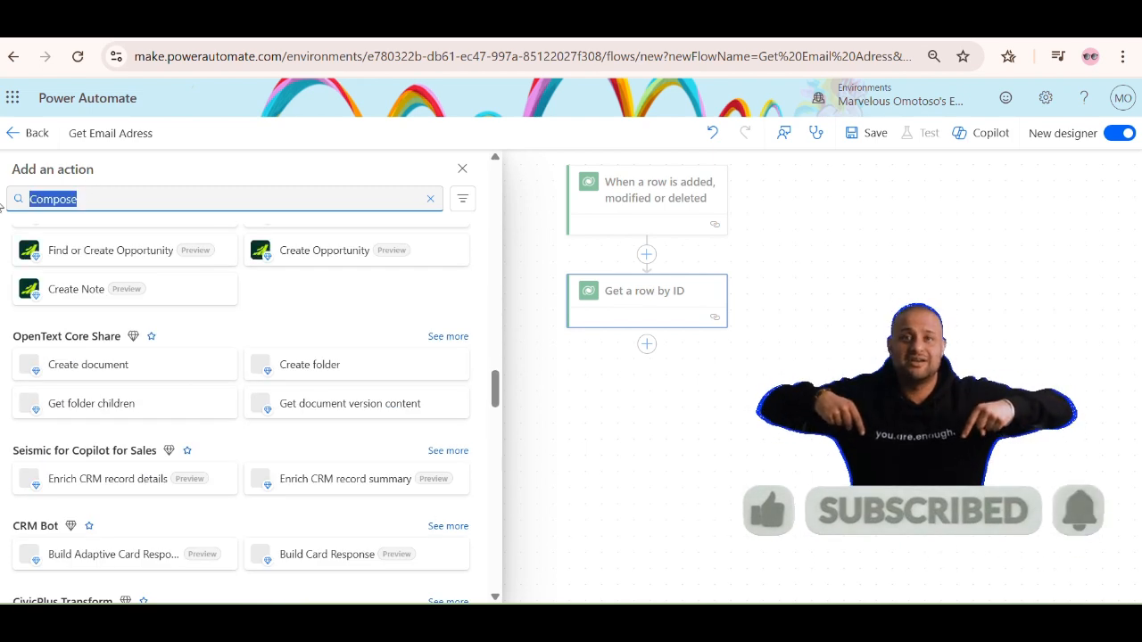
type("Data Operation")
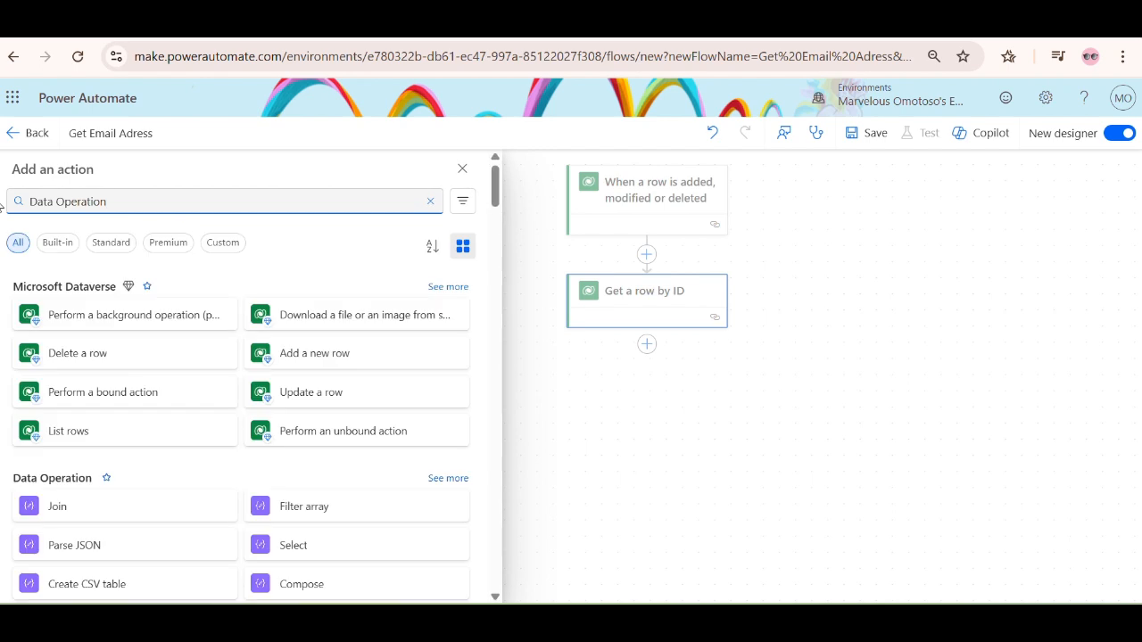
scroll(262, 523, "down", 1)
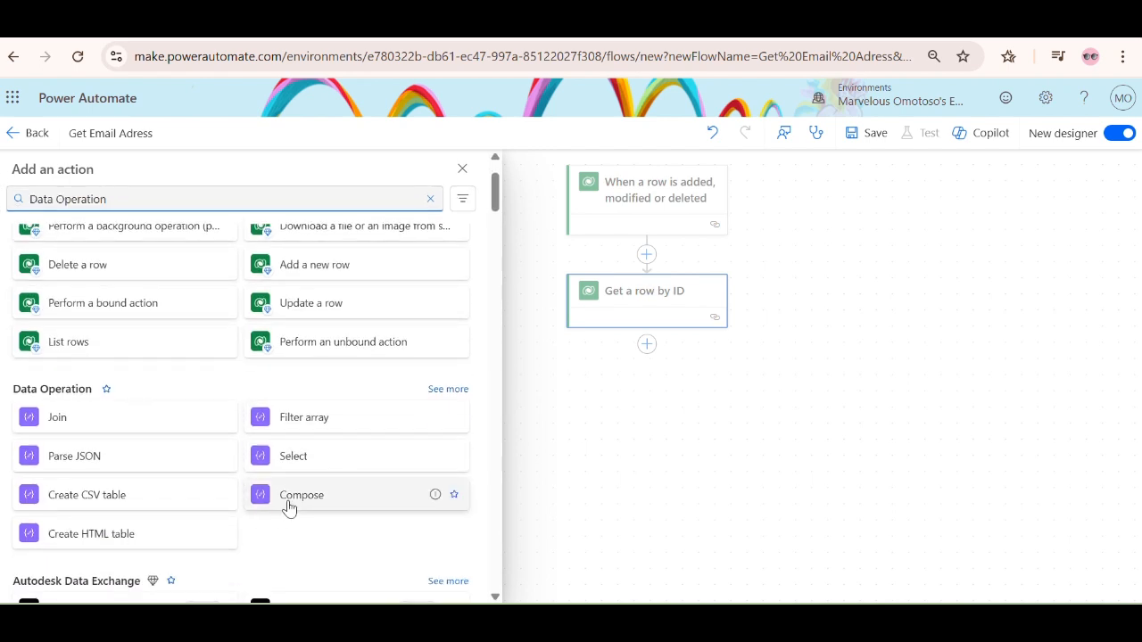
left_click(288, 497)
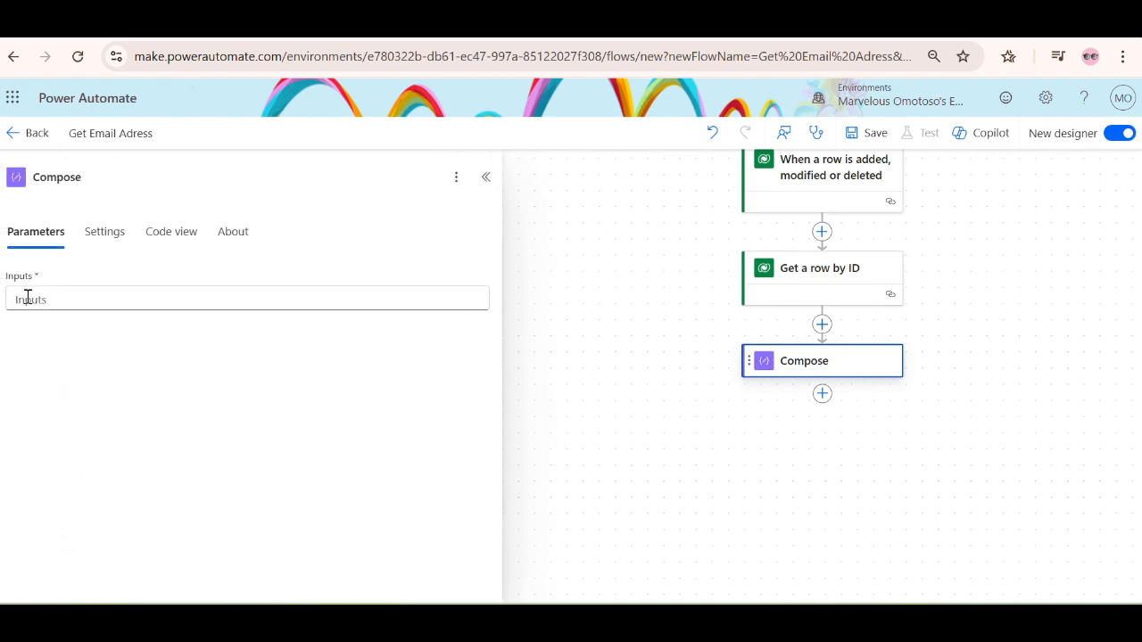
Set the Compose action's Inputs to the Primary Email output of "Get a row by ID"
left_click(28, 299)
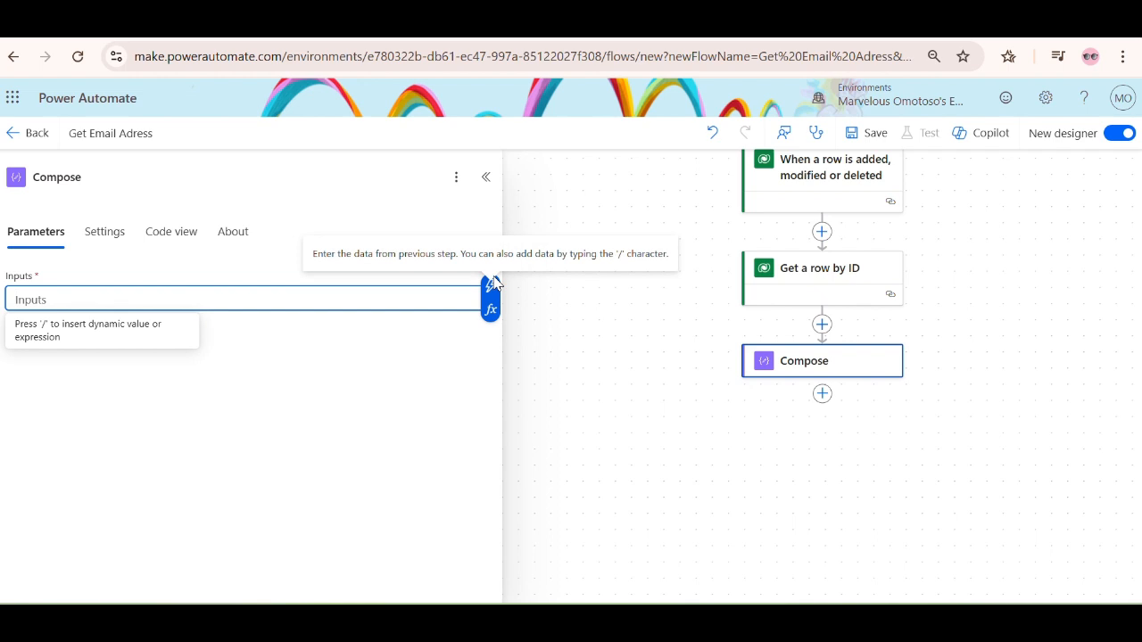
left_click(474, 297)
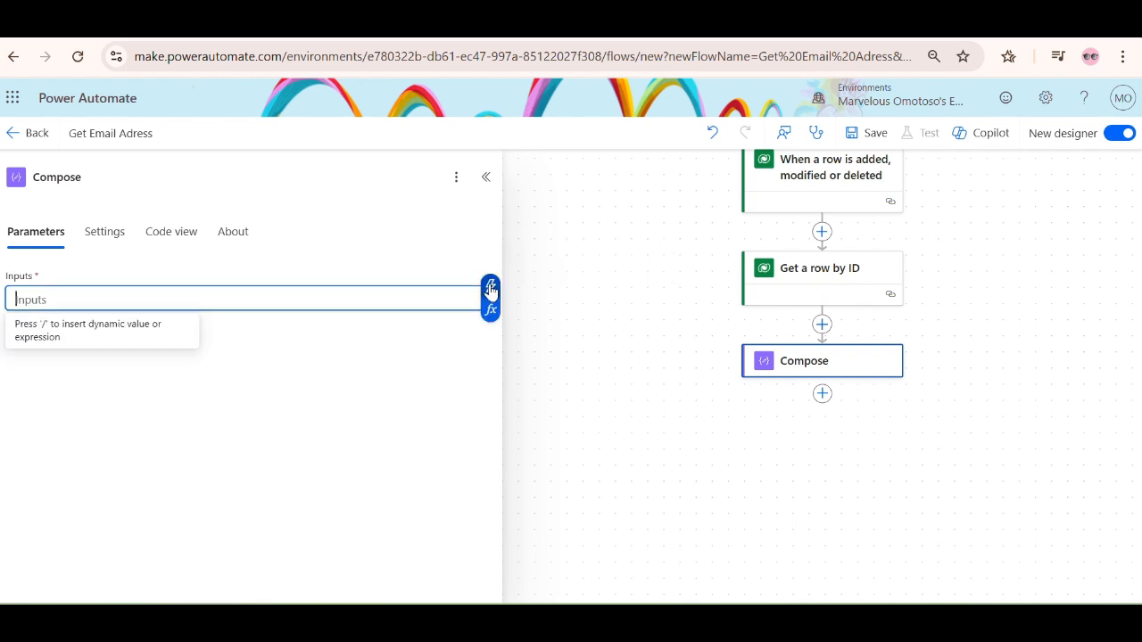
left_click(492, 286)
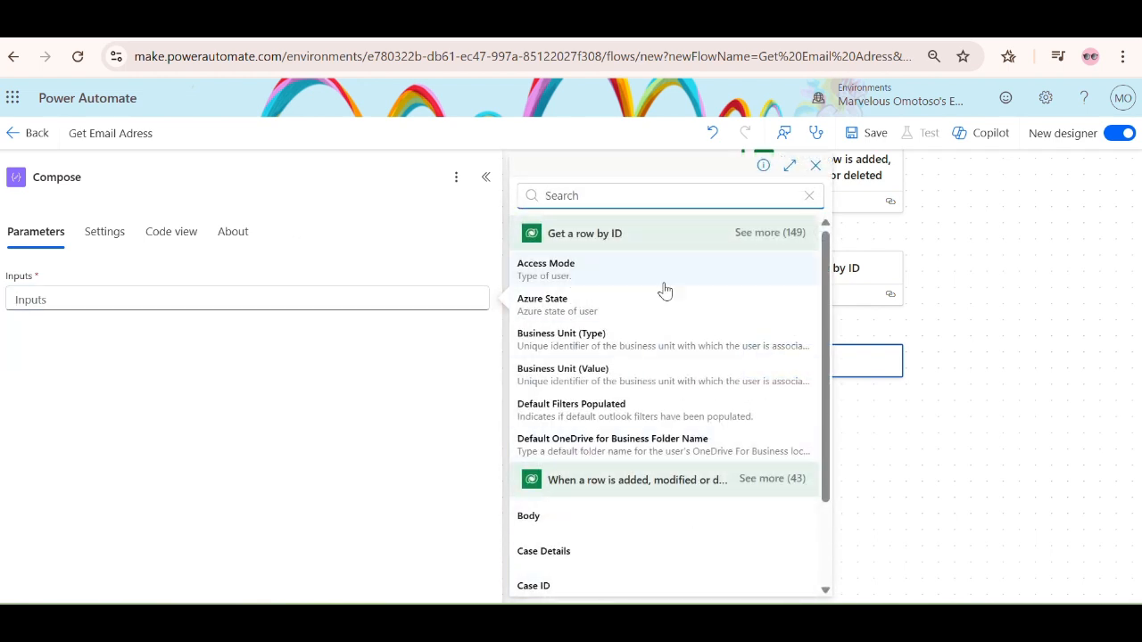
left_click(755, 234)
scroll(634, 442, "down", 5)
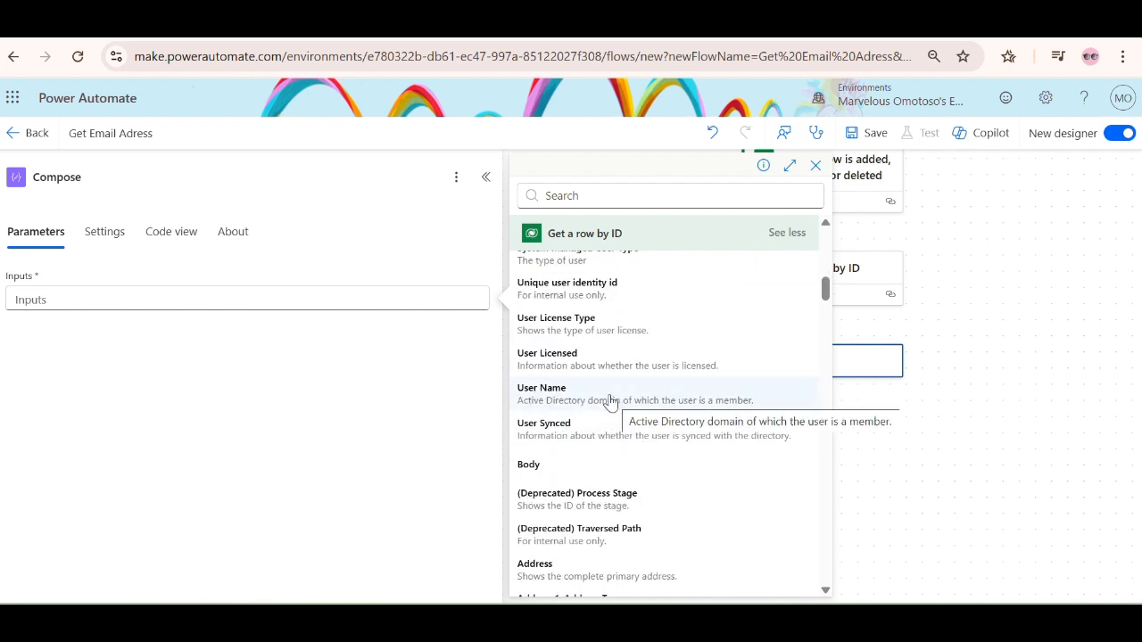
scroll(607, 416, "down", 1)
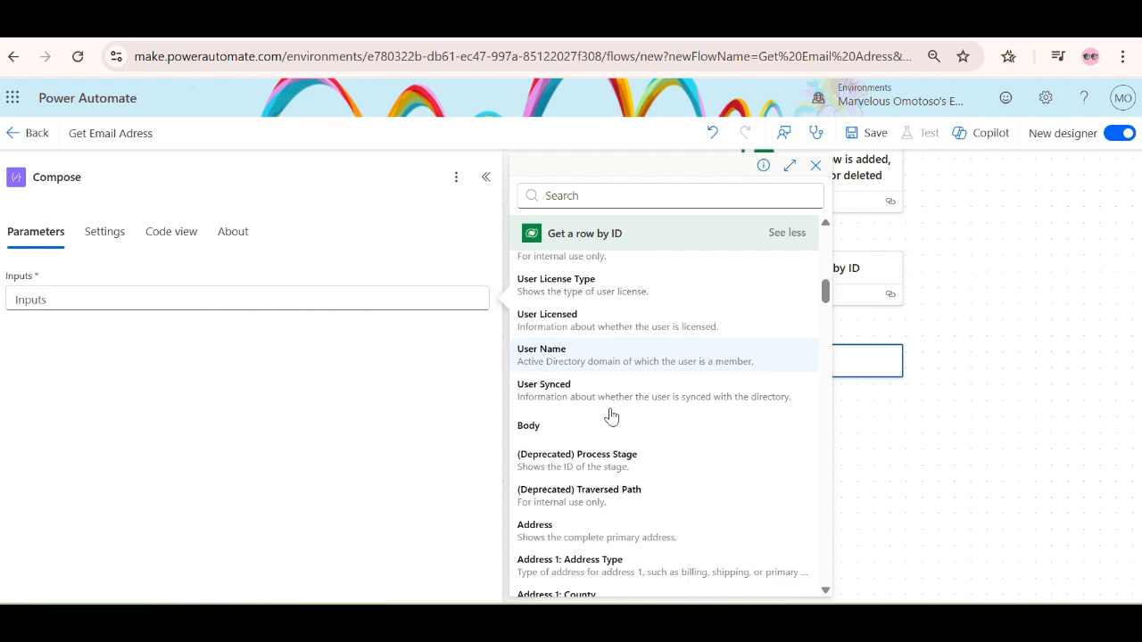
scroll(589, 384, "down", 2)
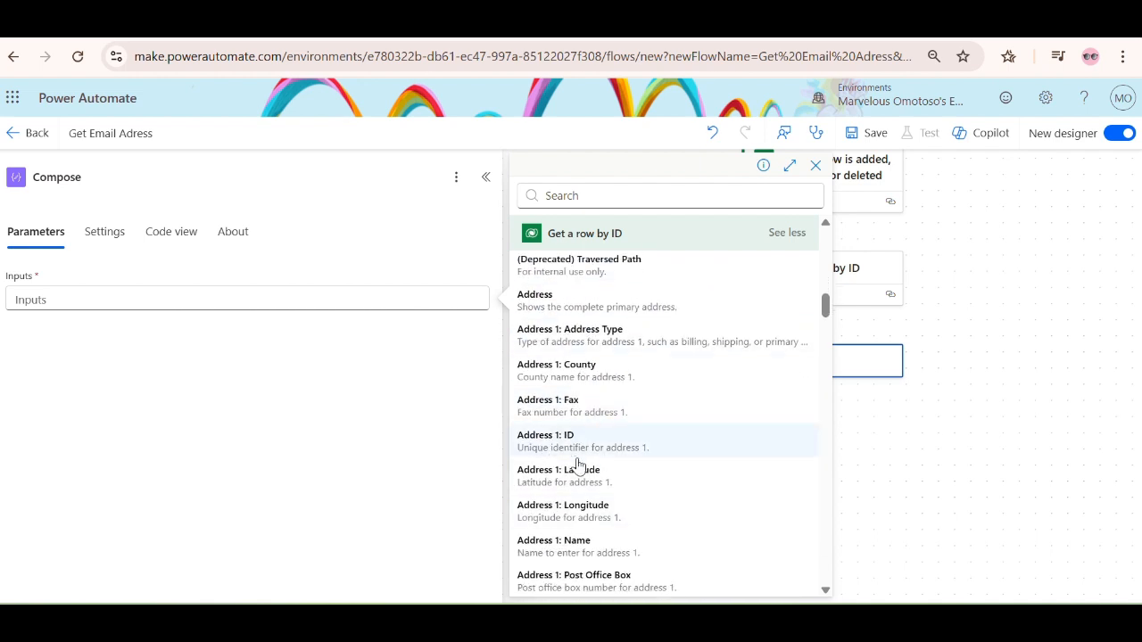
scroll(584, 464, "down", 2)
scroll(596, 459, "down", 3)
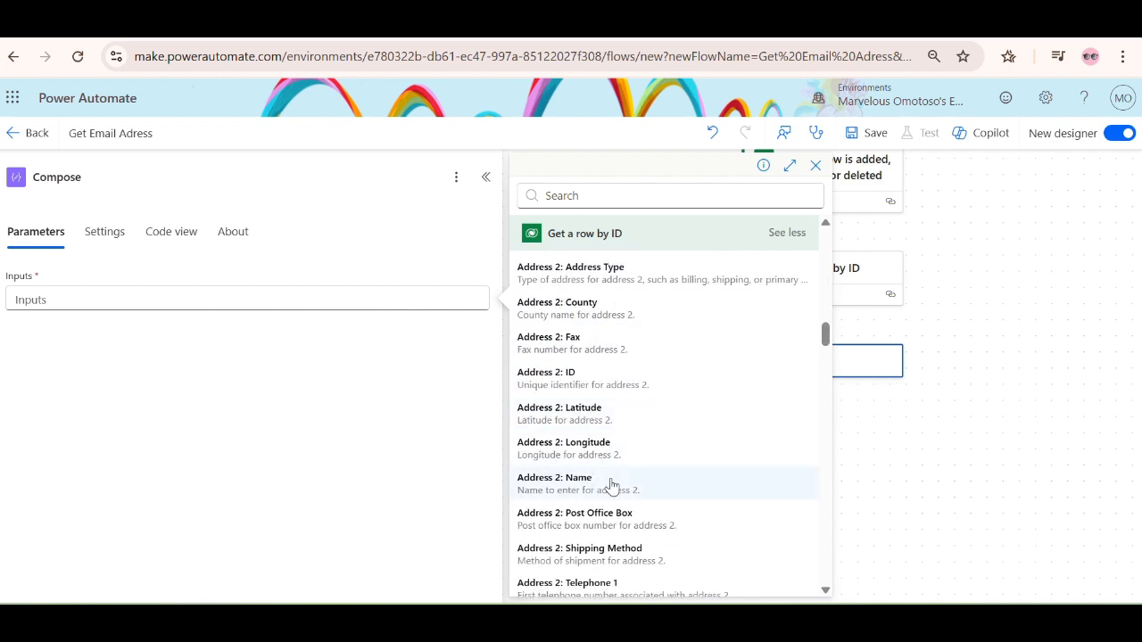
scroll(607, 466, "down", 6)
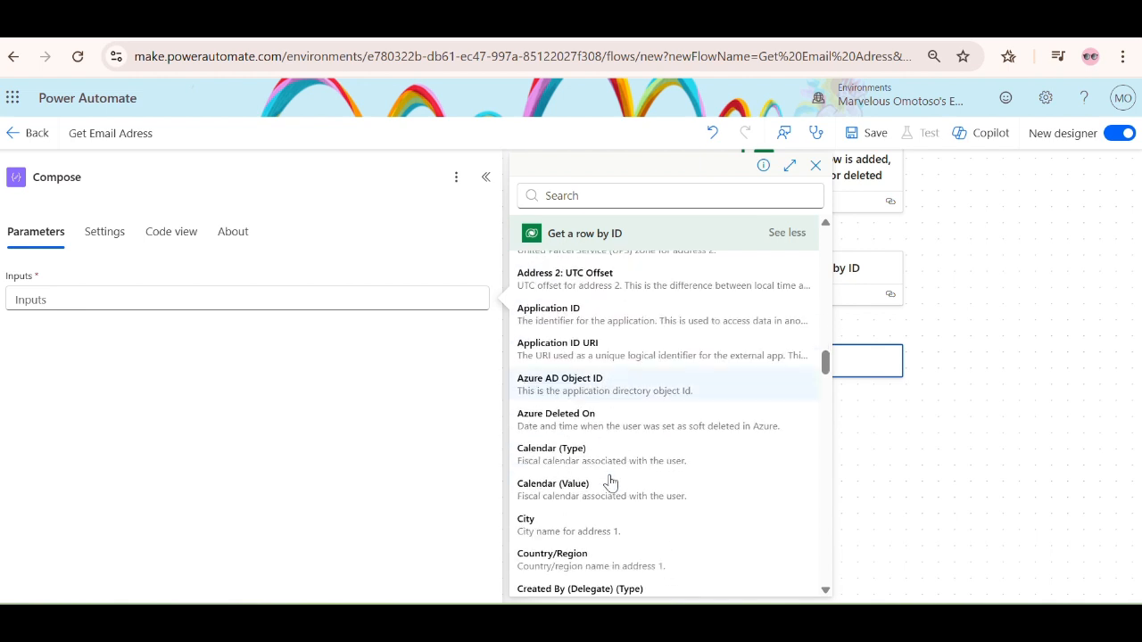
scroll(607, 480, "down", 8)
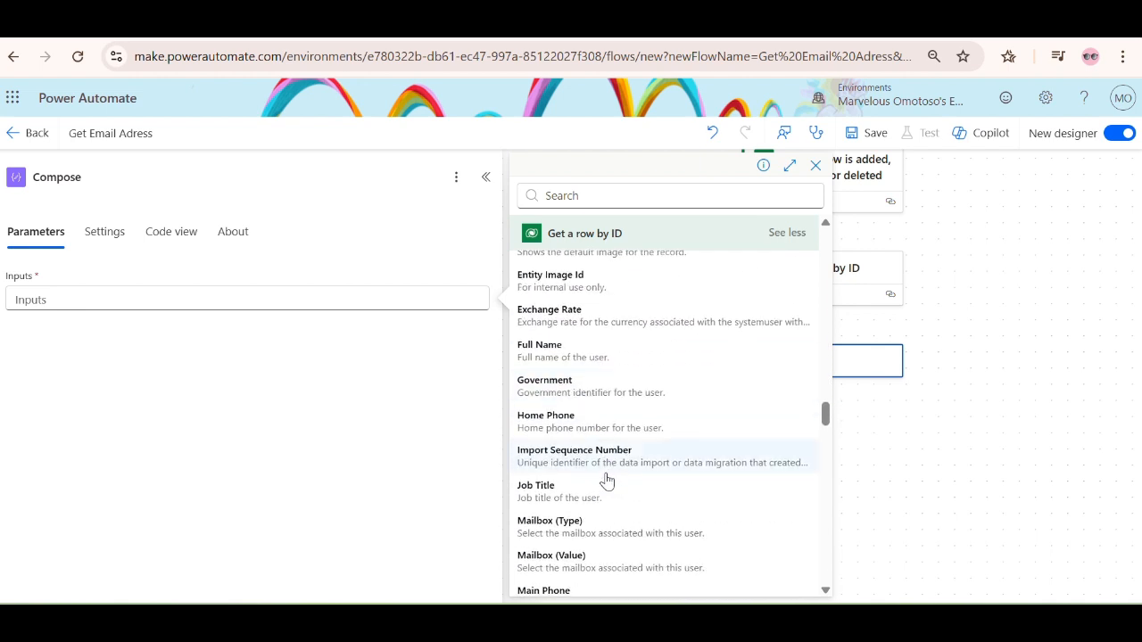
scroll(592, 455, "down", 4)
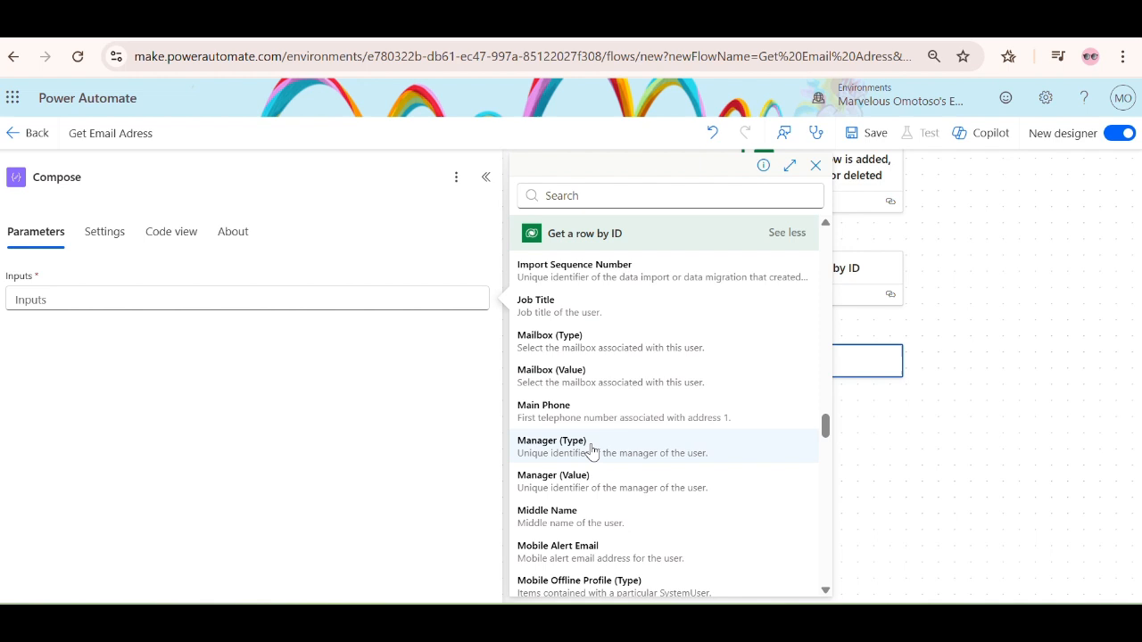
scroll(591, 450, "down", 8)
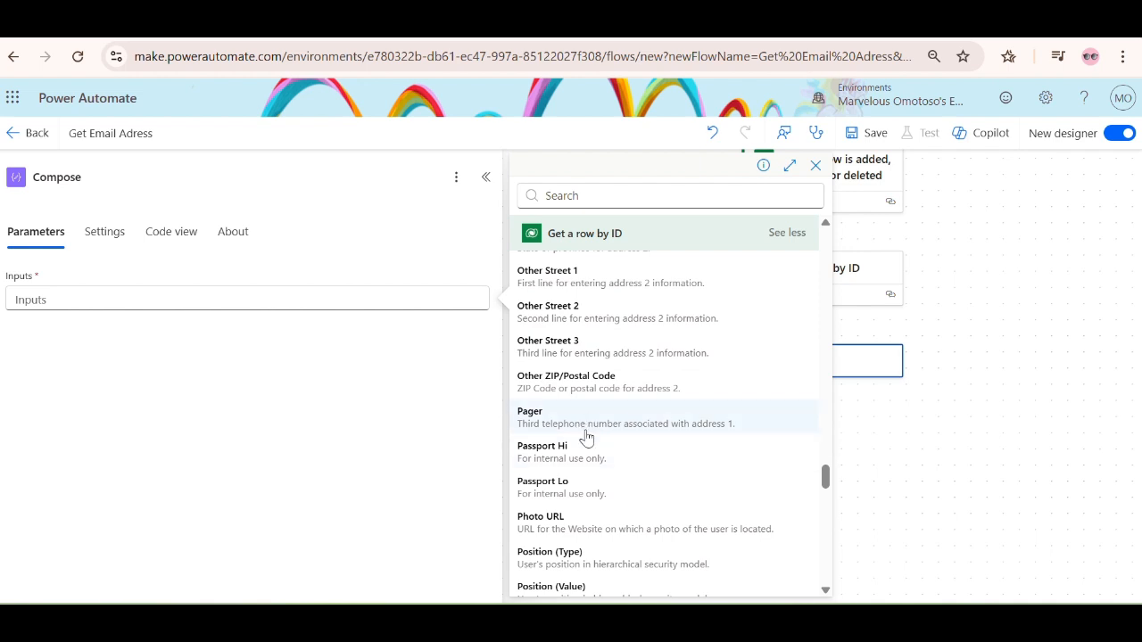
scroll(586, 443, "down", 1)
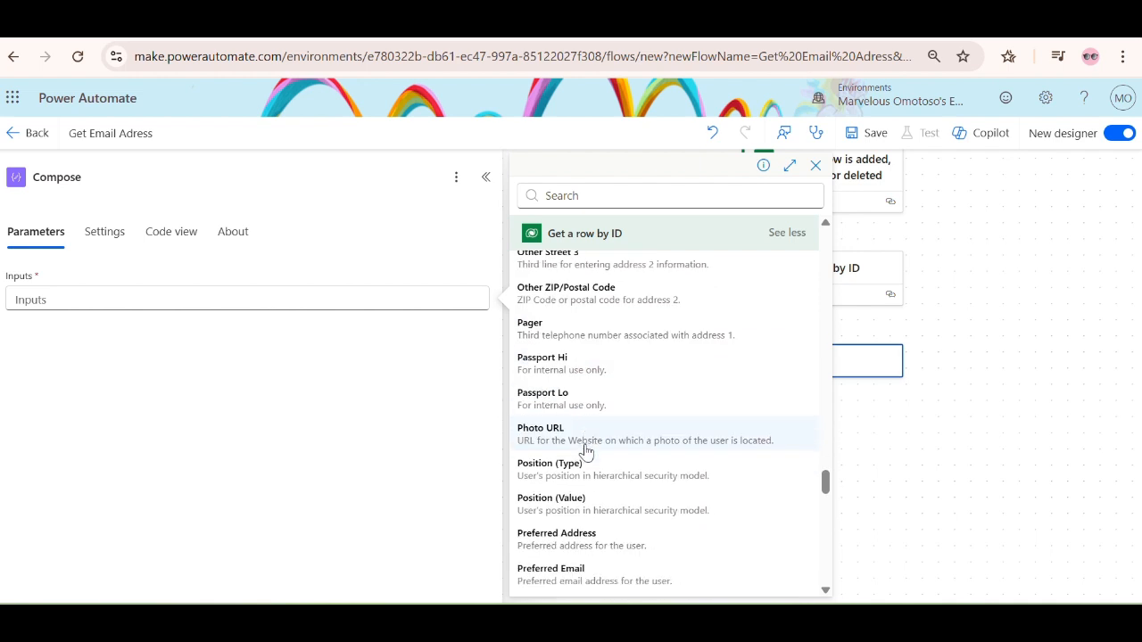
scroll(587, 446, "down", 7)
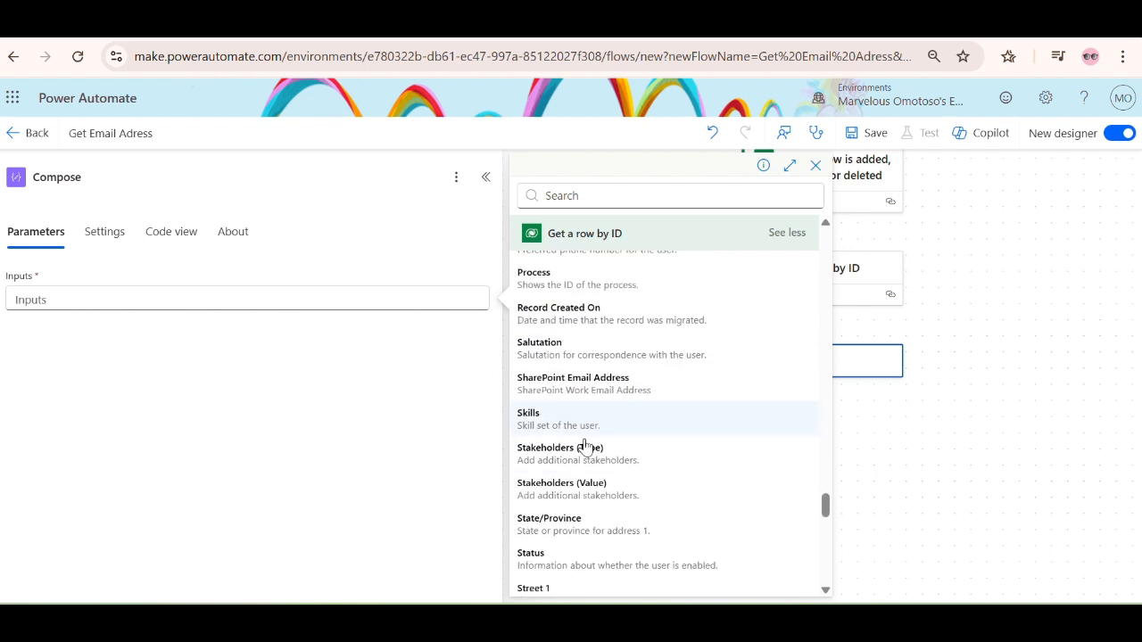
scroll(588, 446, "down", 5)
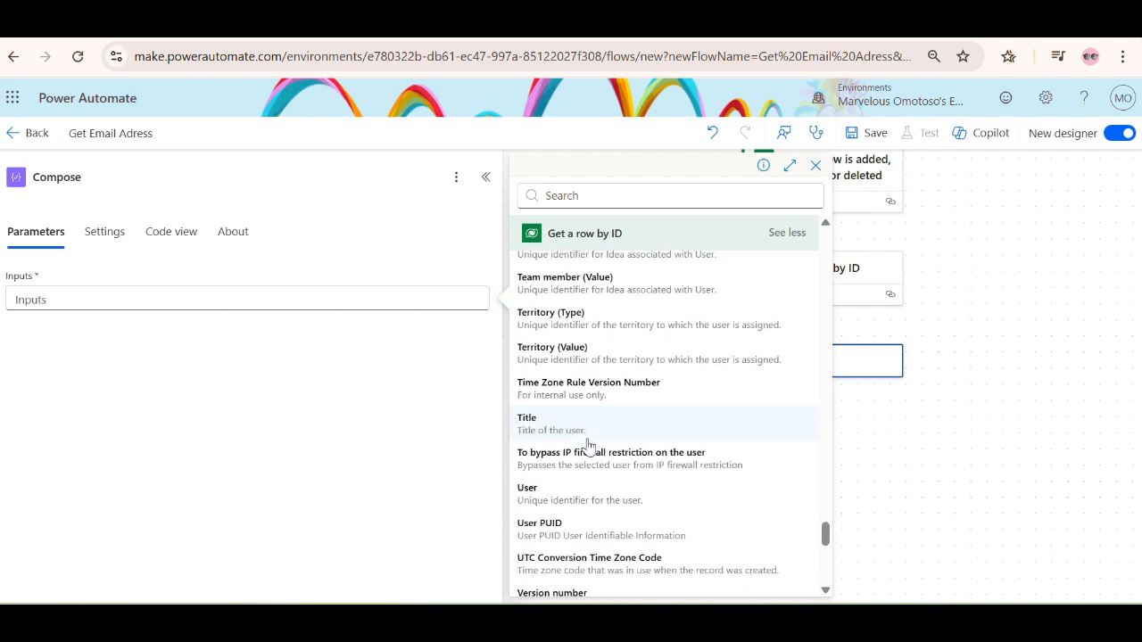
scroll(594, 420, "up", 20)
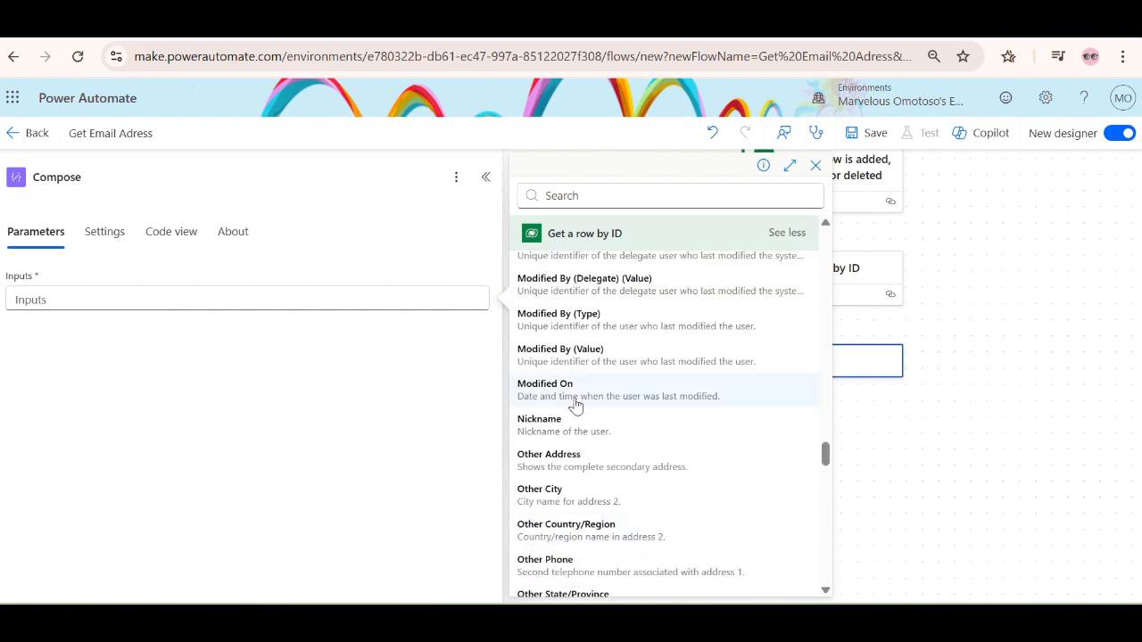
scroll(593, 436, "up", 15)
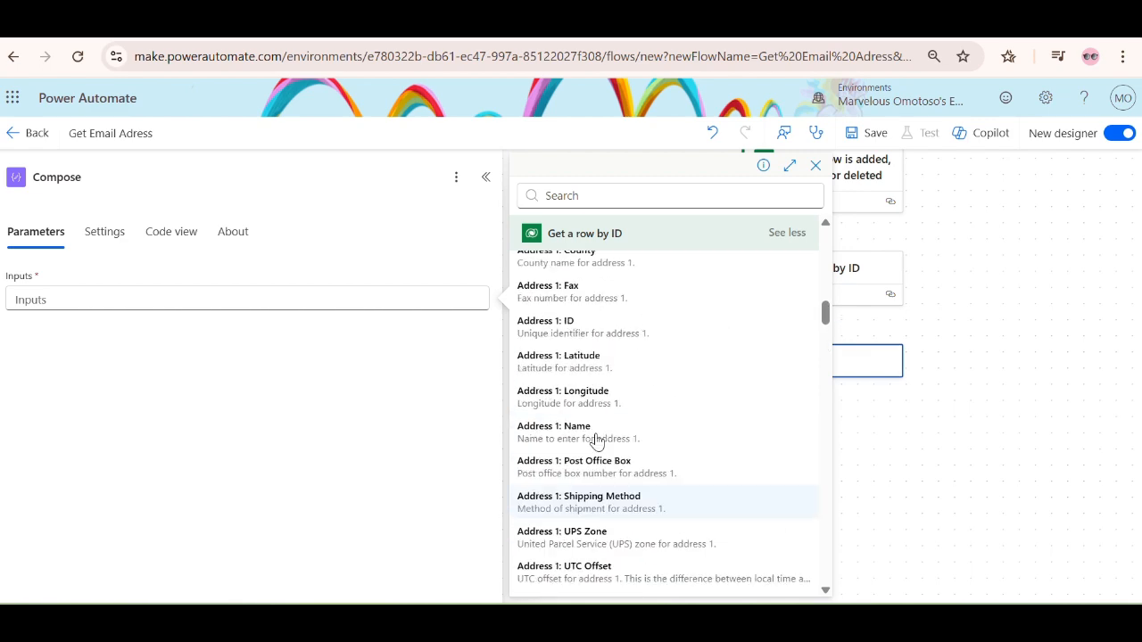
scroll(593, 455, "up", 1)
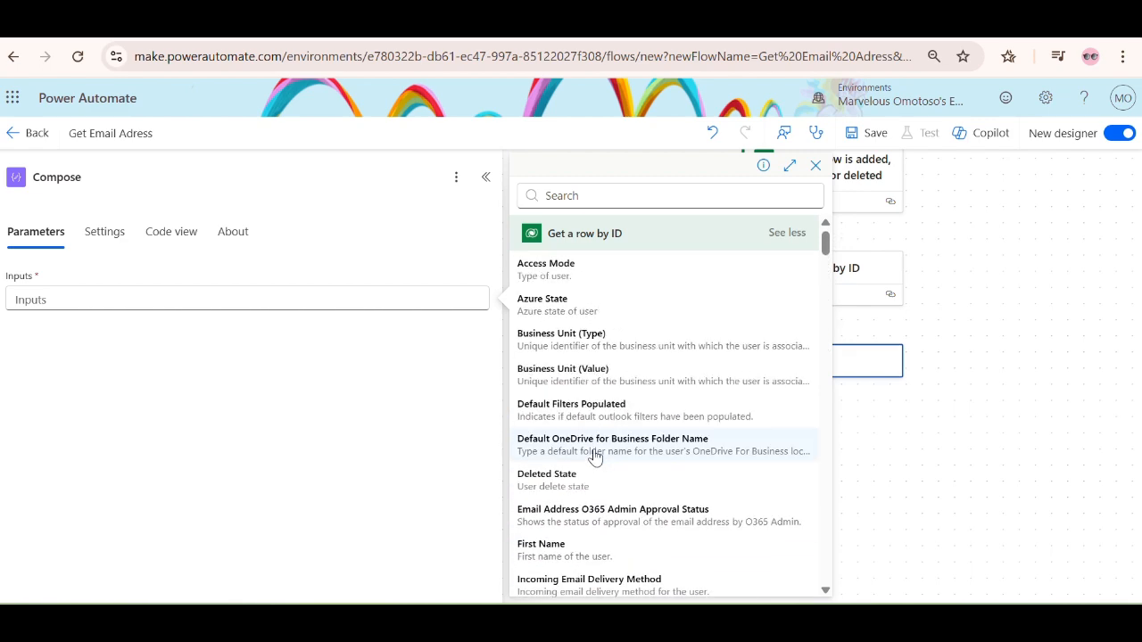
scroll(591, 392, "down", 5)
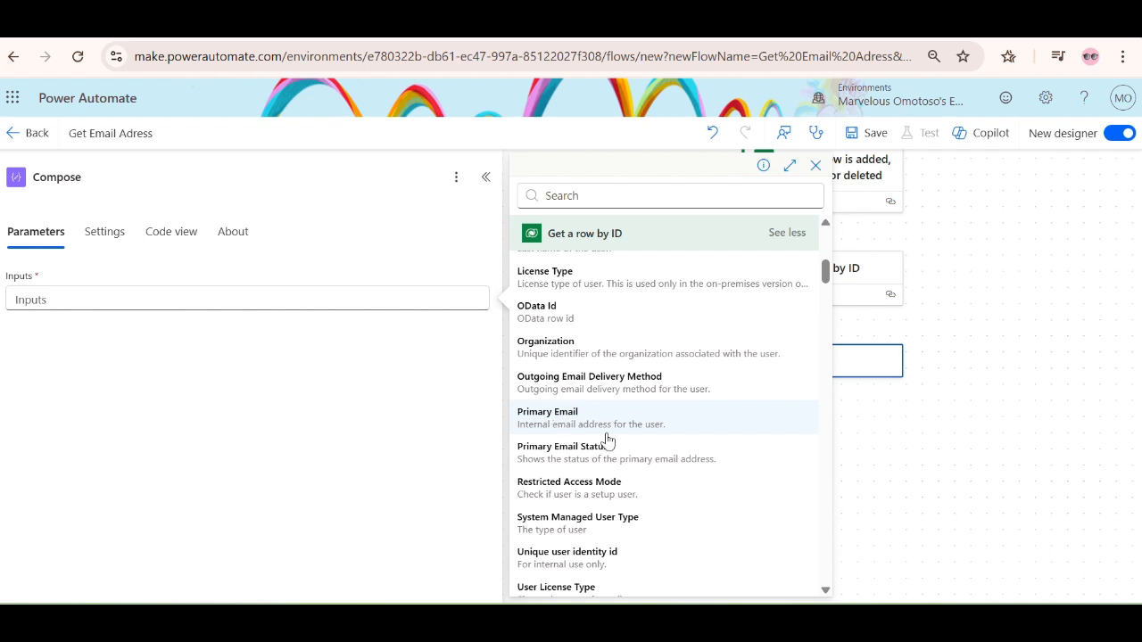
left_click(544, 418)
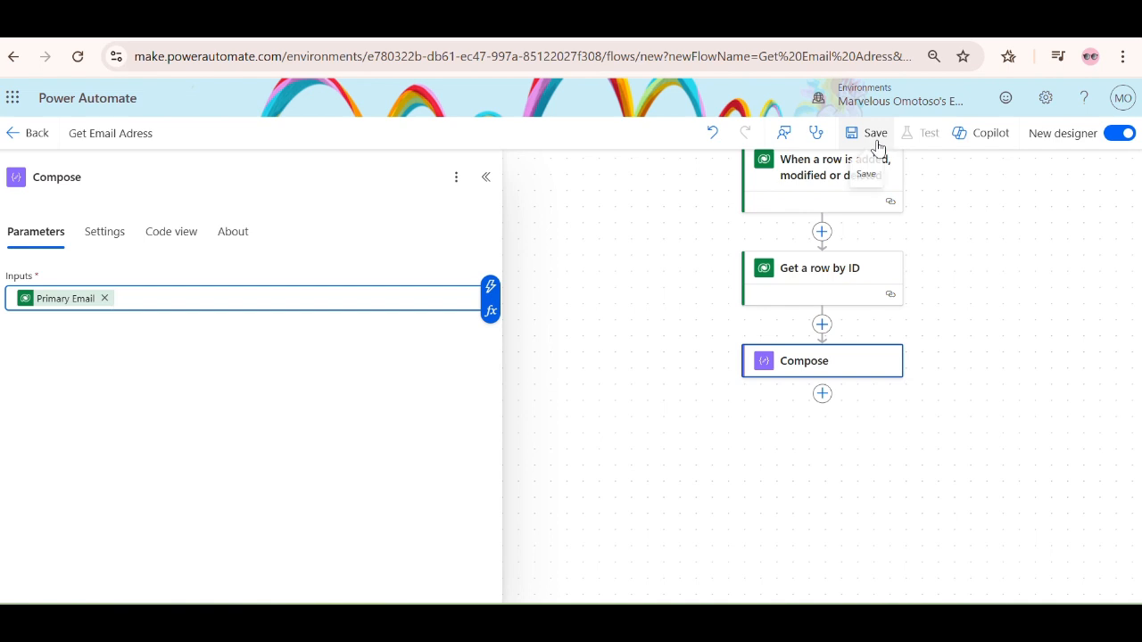
Close the Compose action's settings and save the flow
left_click(486, 178)
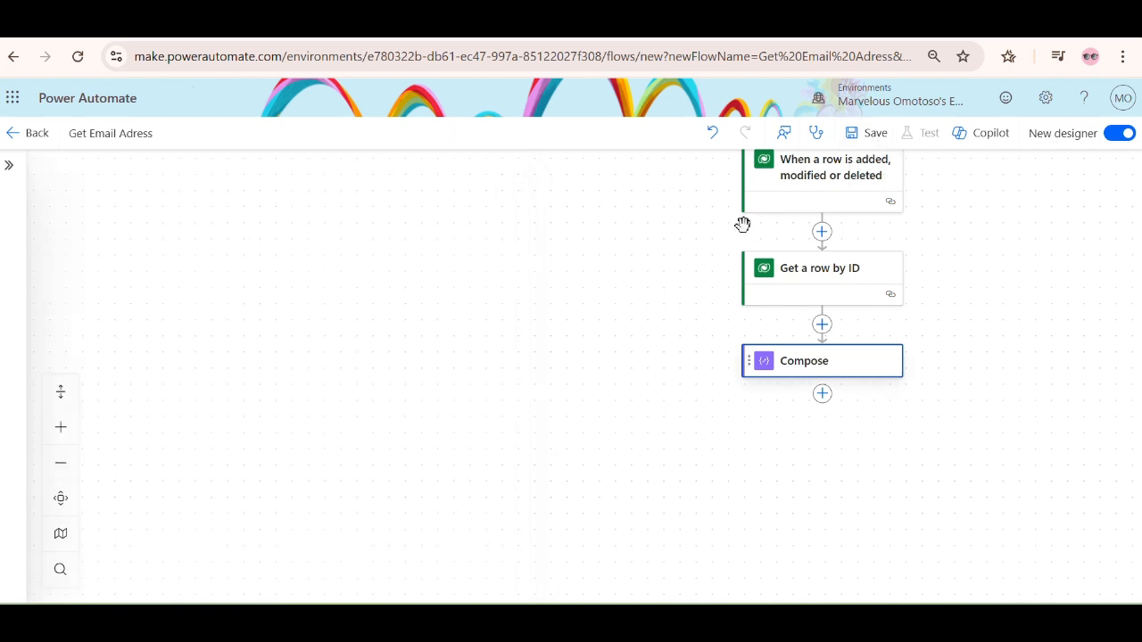
left_click(868, 133)
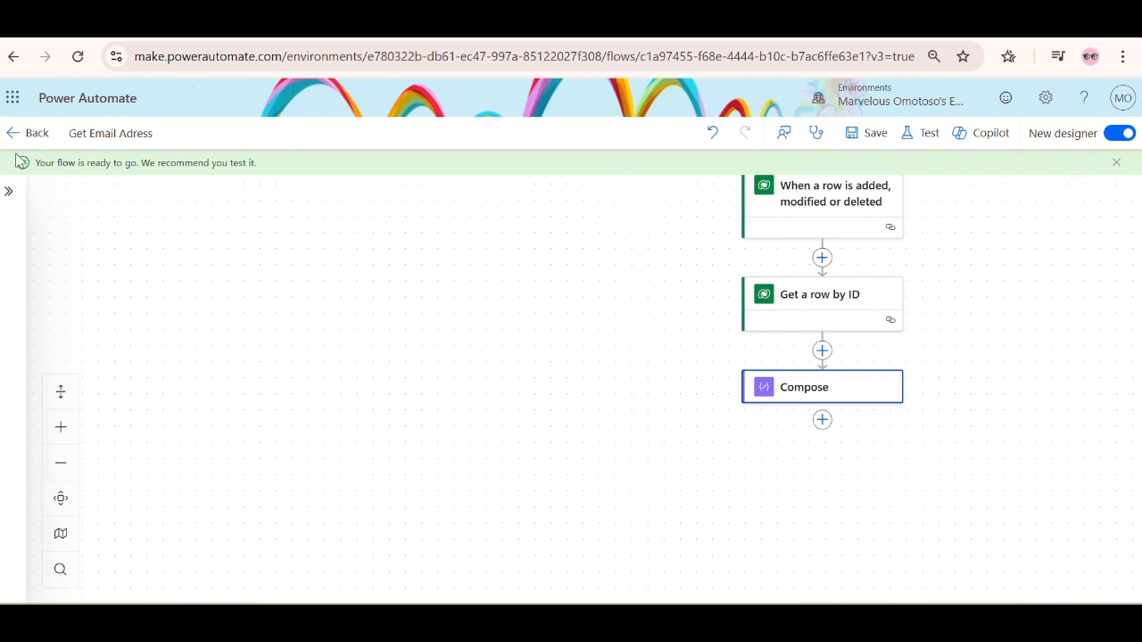
left_click(856, 136)
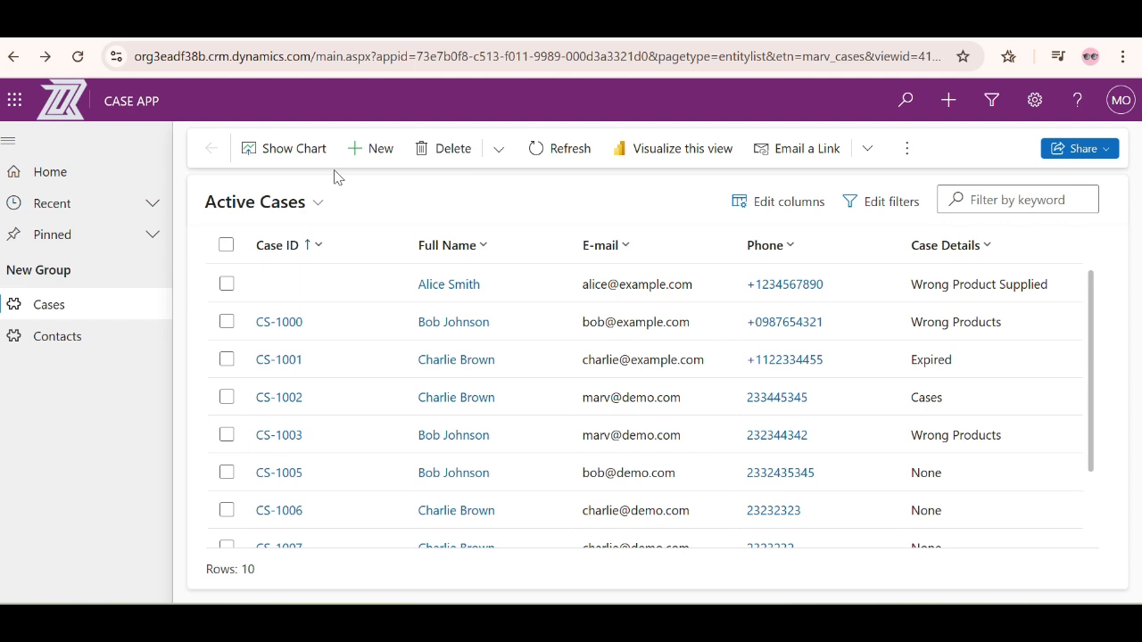
In the Case App, start a new Cases record and fill in the contact's full name and e-mail
left_click(384, 153)
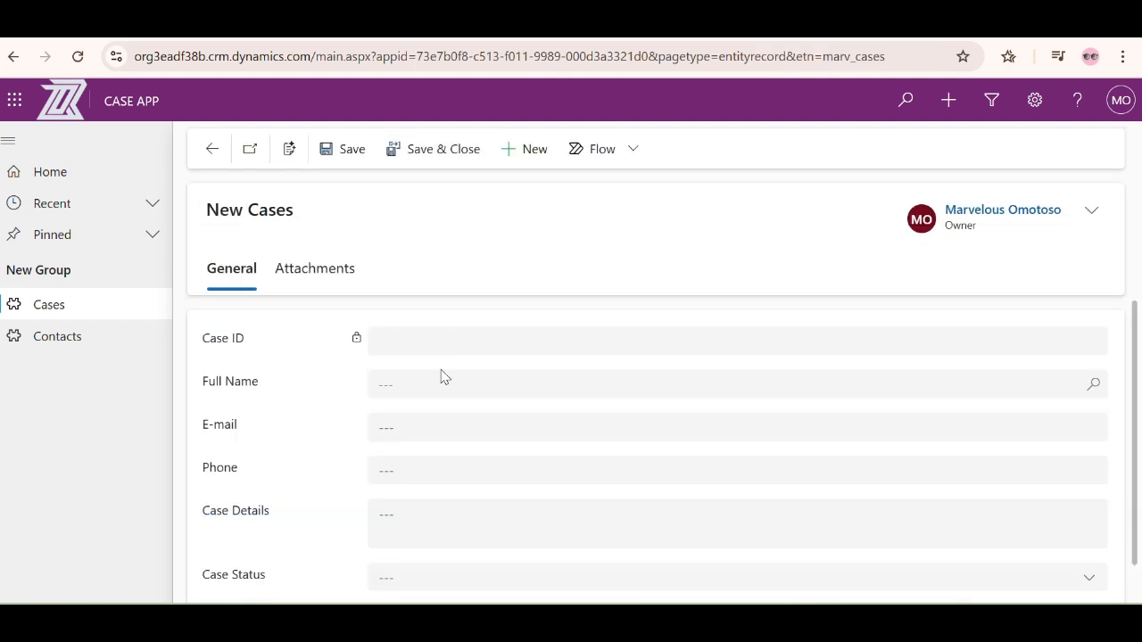
left_click(417, 385)
left_click(438, 264)
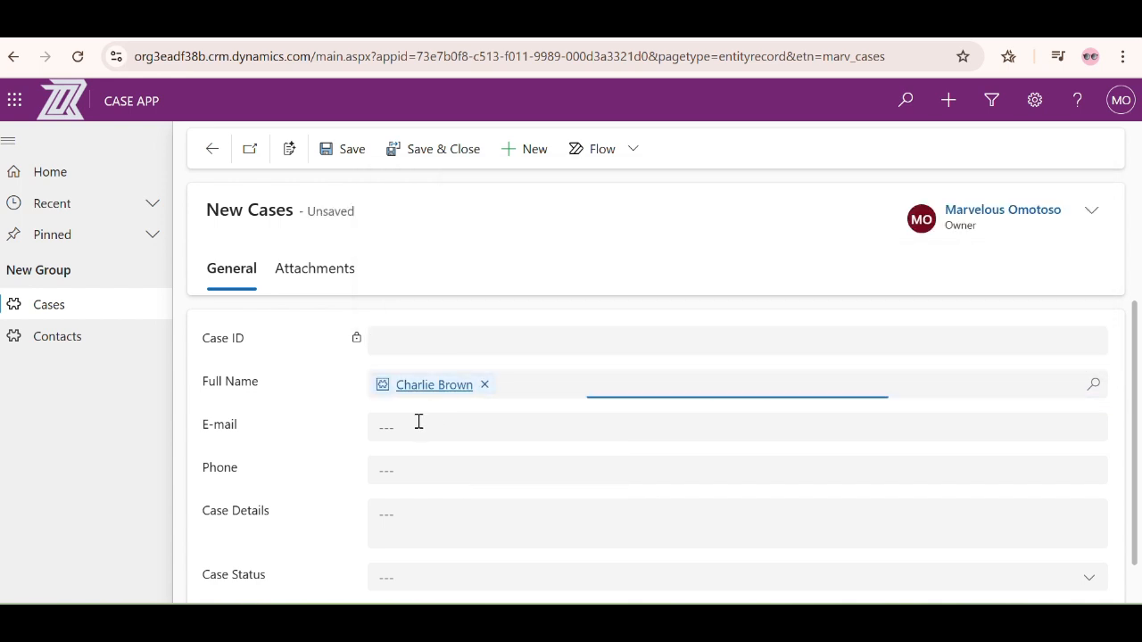
left_click(418, 427)
left_click(487, 464)
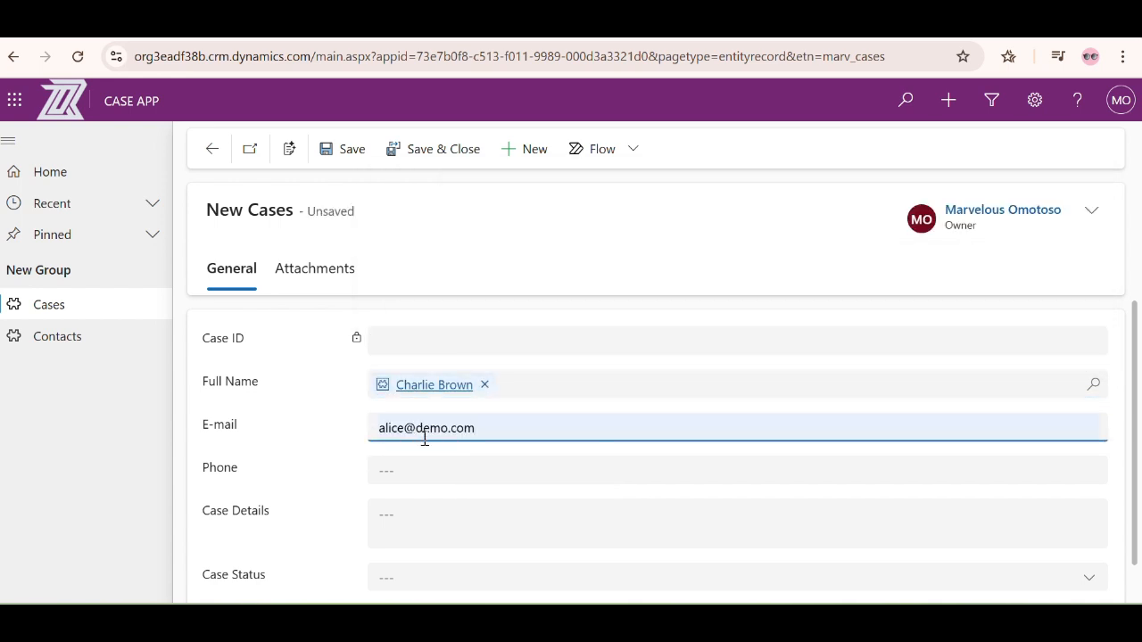
Fill in the contact's phone number and enter "none" as the Case Details of the new record
left_click(397, 471)
type("2342")
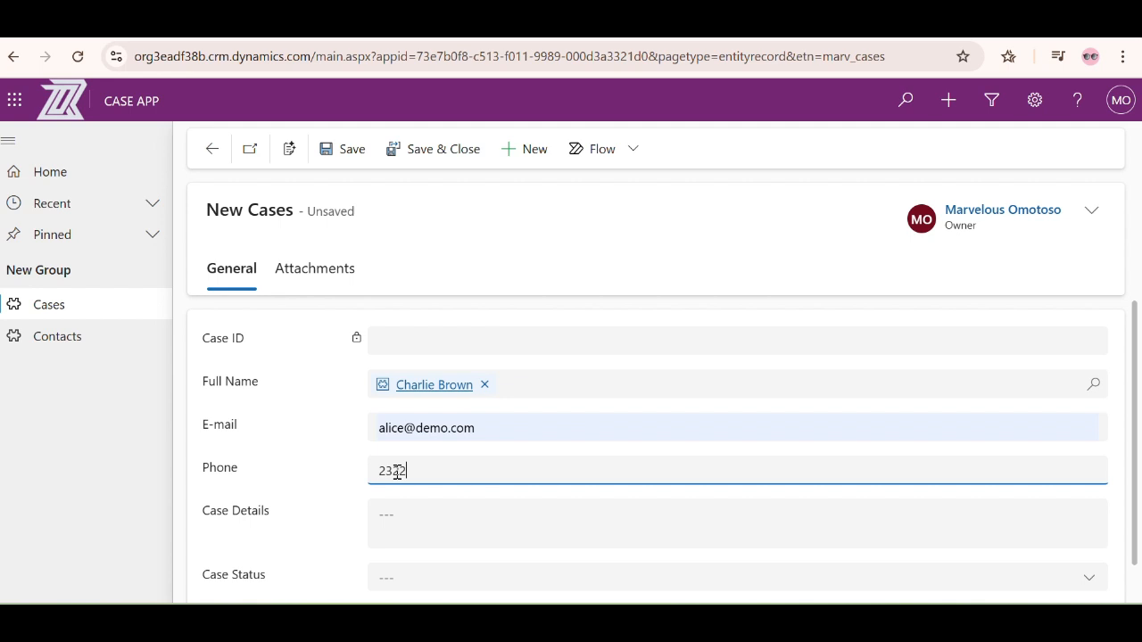
left_click(414, 525)
type("non")
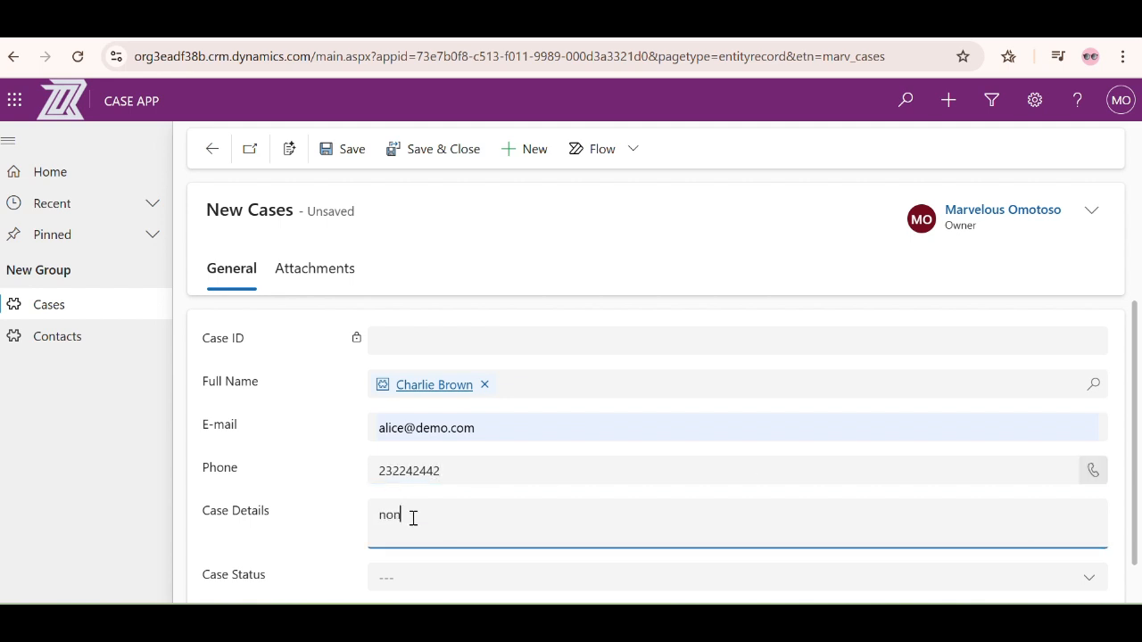
type("e")
Set the Case Status to Pending, and save and close the new case
scroll(415, 524, "down", 1)
left_click(395, 543)
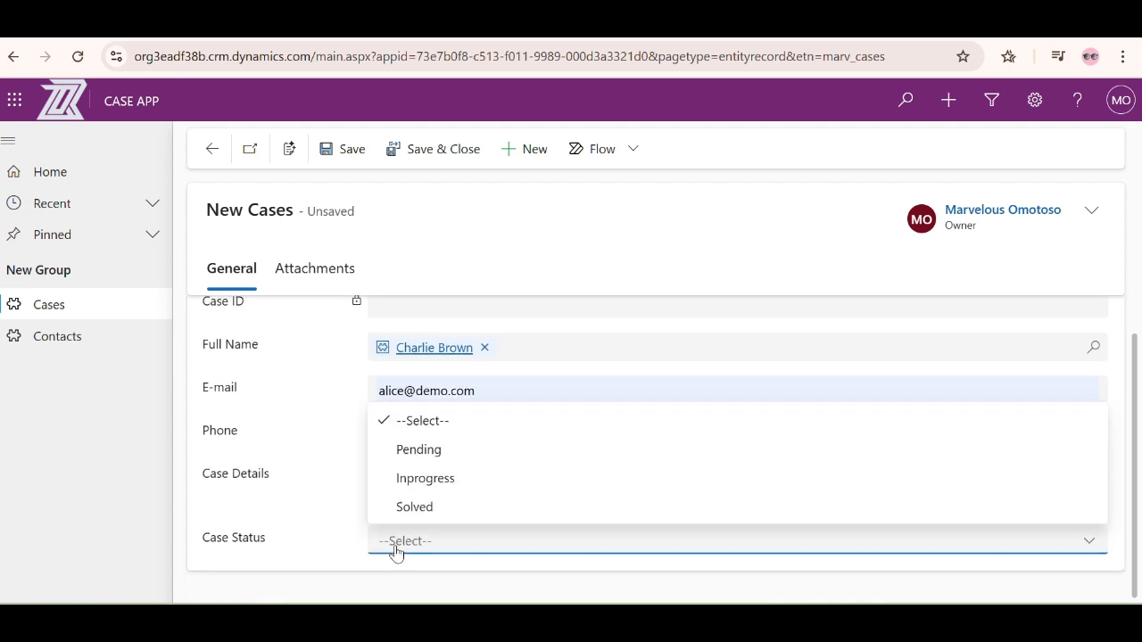
left_click(427, 463)
scroll(446, 375, "up", 1)
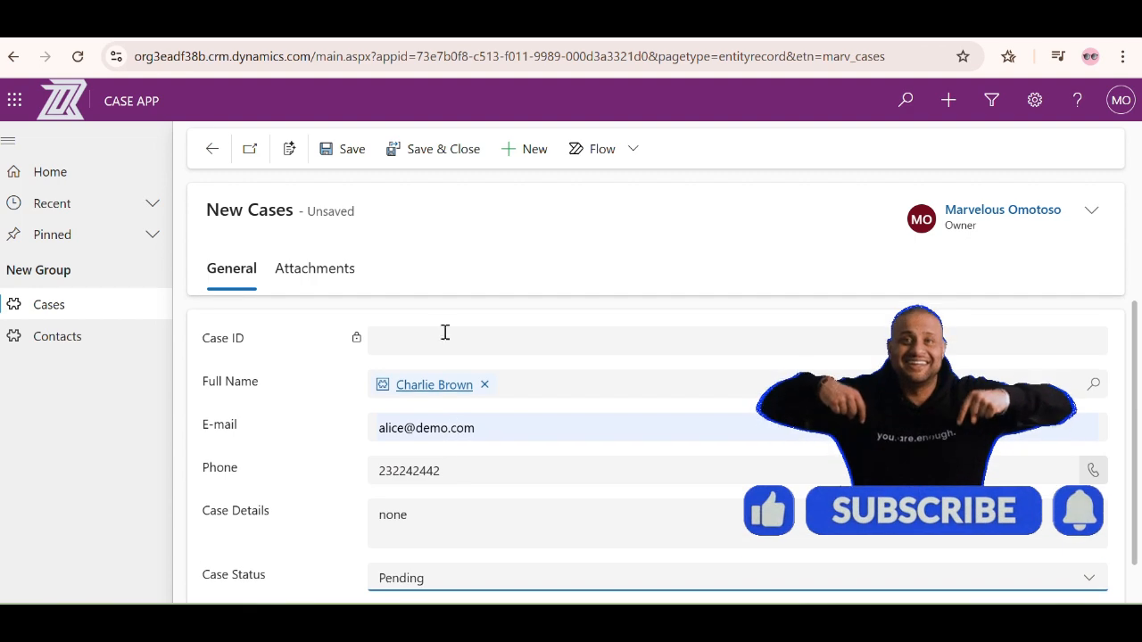
left_click(434, 152)
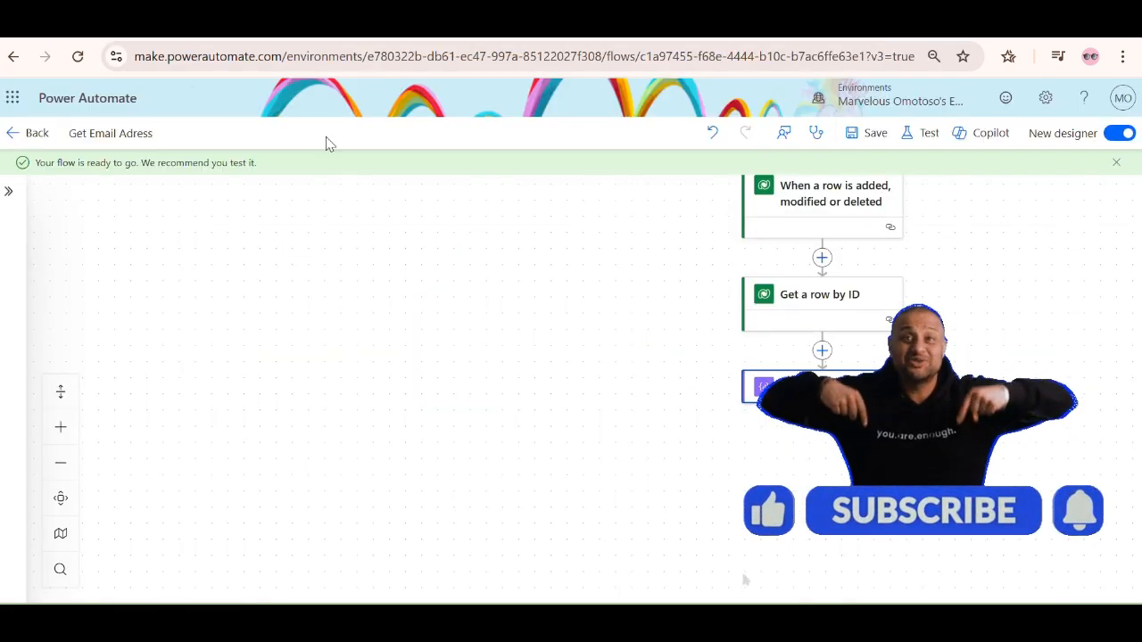
Switch back to Power Automate and check the 28-day run history on the flow's details page
left_click(13, 133)
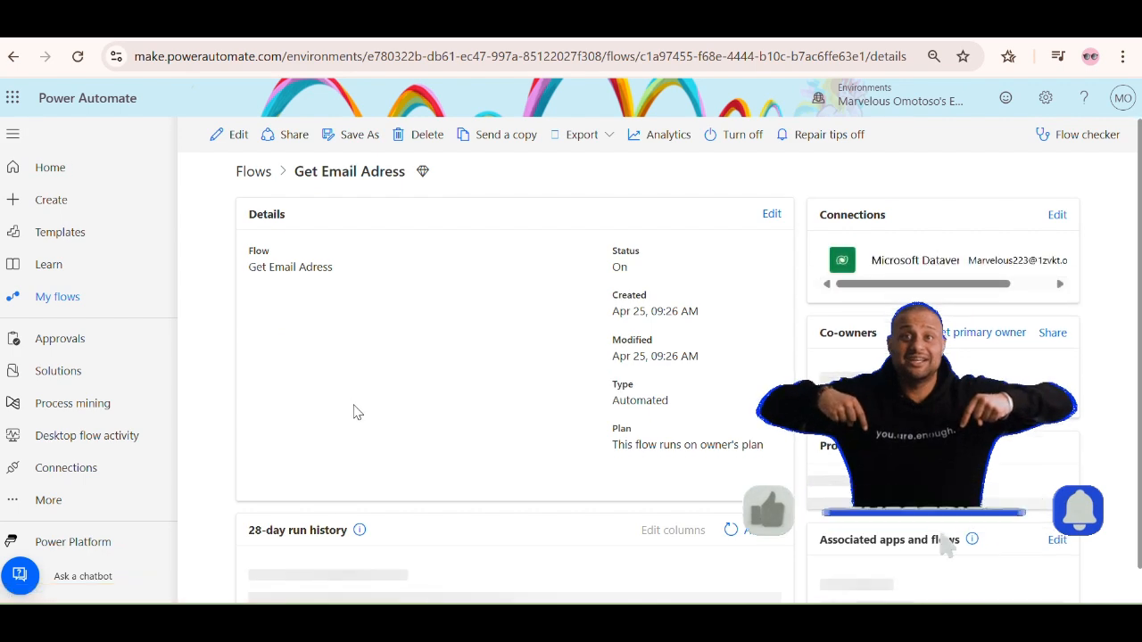
scroll(607, 471, "down", 1)
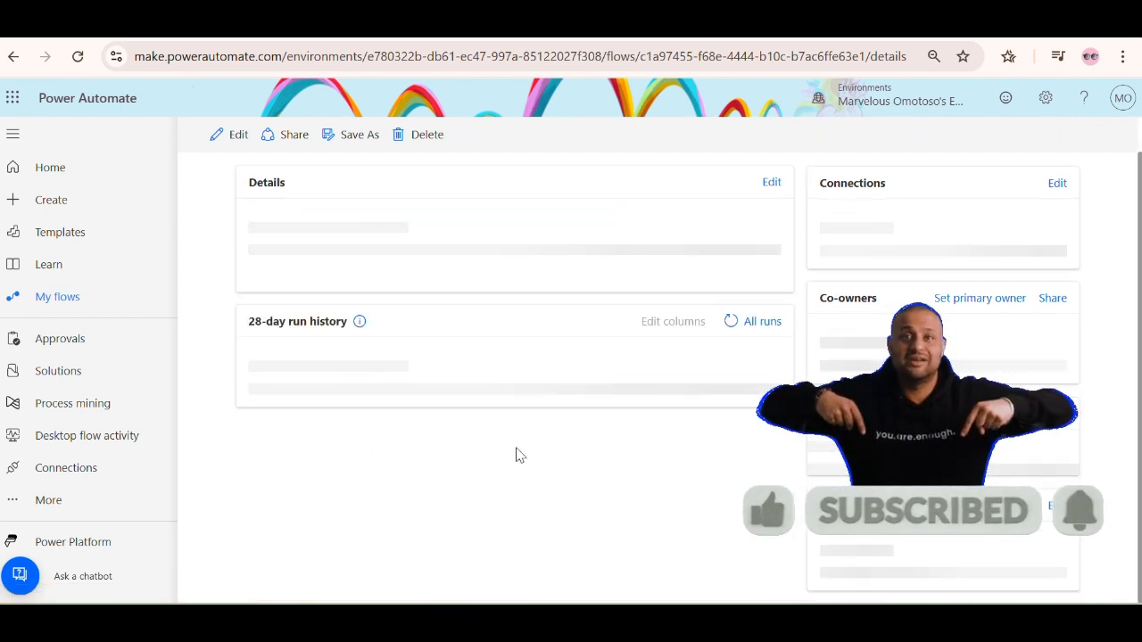
scroll(698, 541, "down", 1)
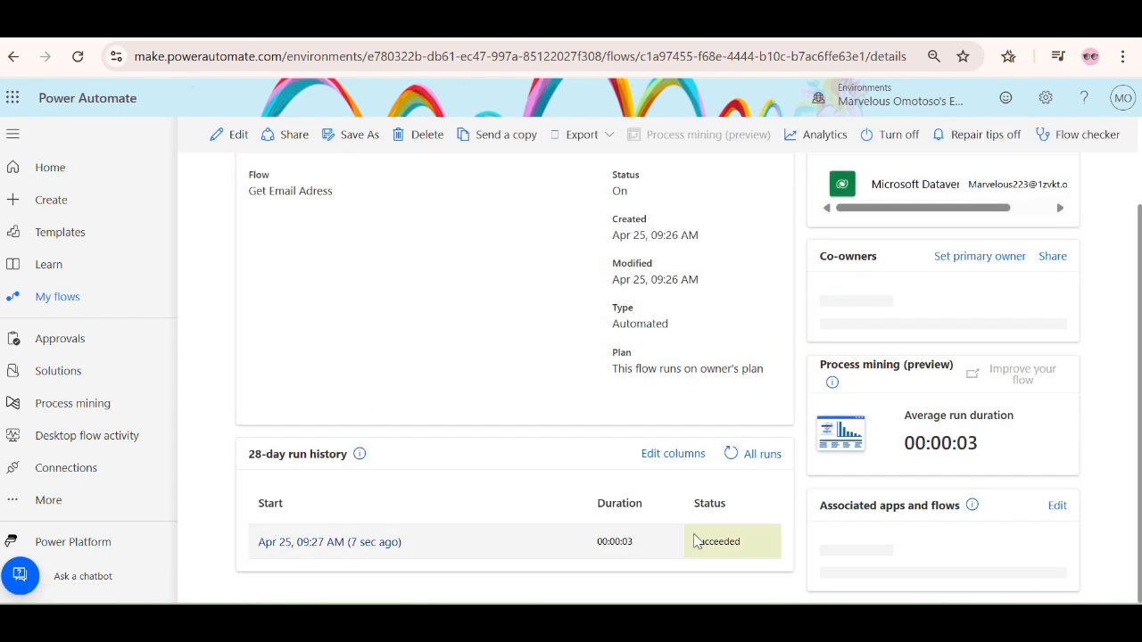
Open the latest run of the flow and examine the inputs and outputs of its Compose action
left_click(359, 559)
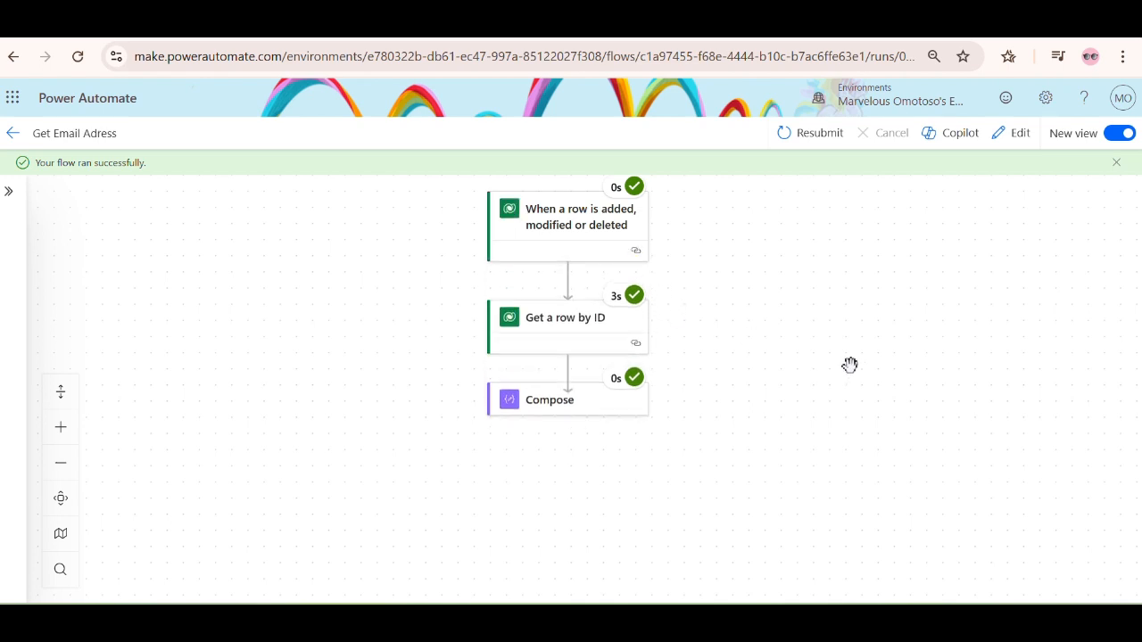
left_click(539, 424)
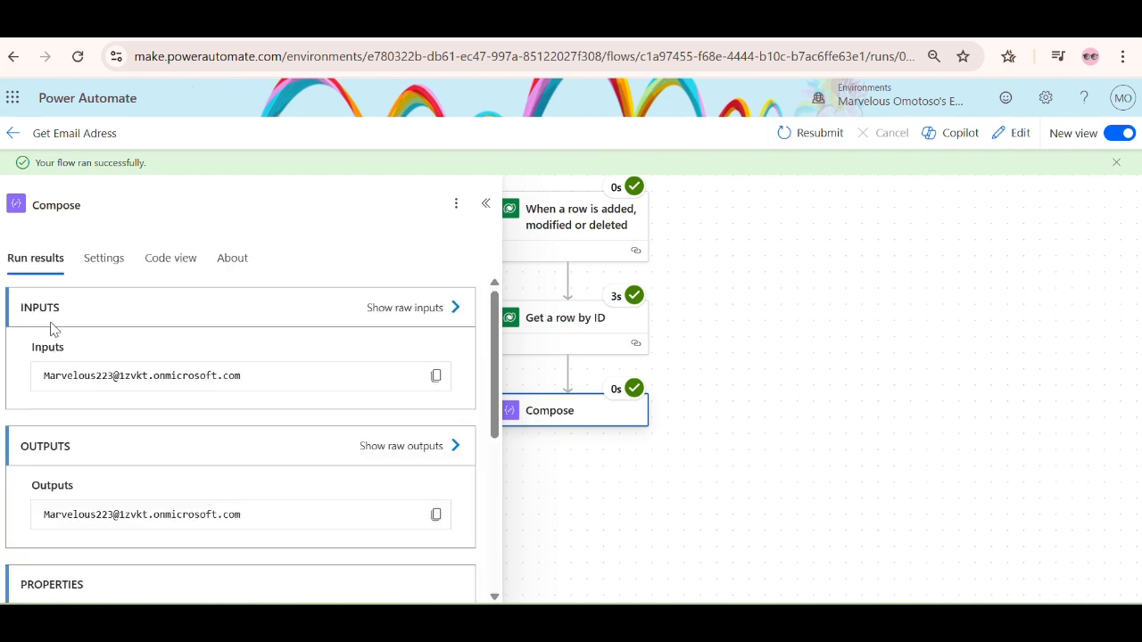
scroll(113, 451, "down", 2)
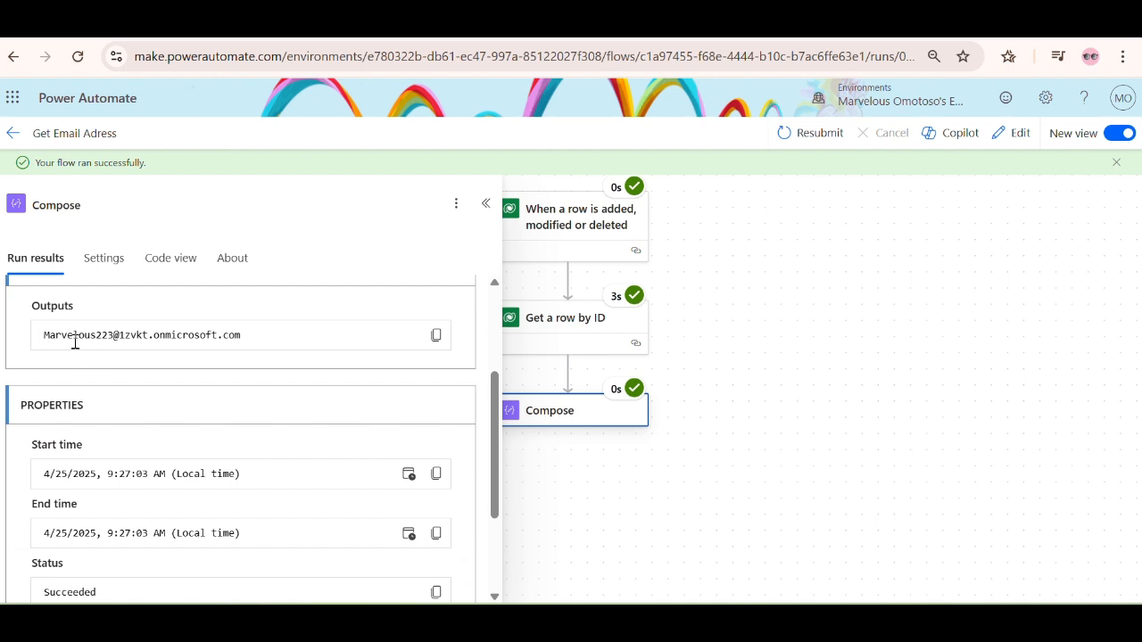